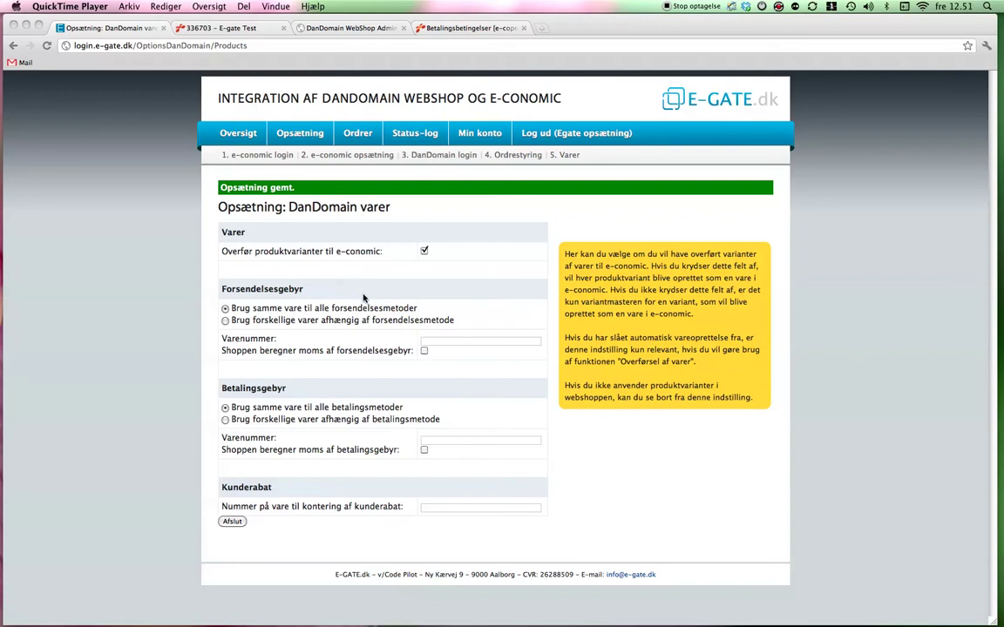
Switch to e-conomic and examine the chart of accounts for the shipping, customer discount and webshop payment fee accounts
left_click(212, 28)
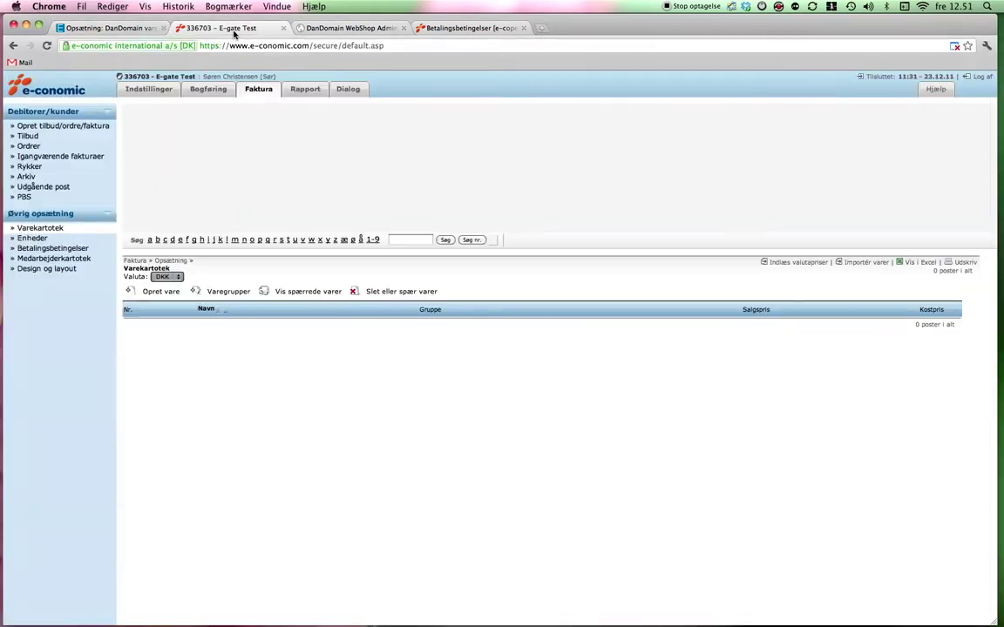
left_click(201, 89)
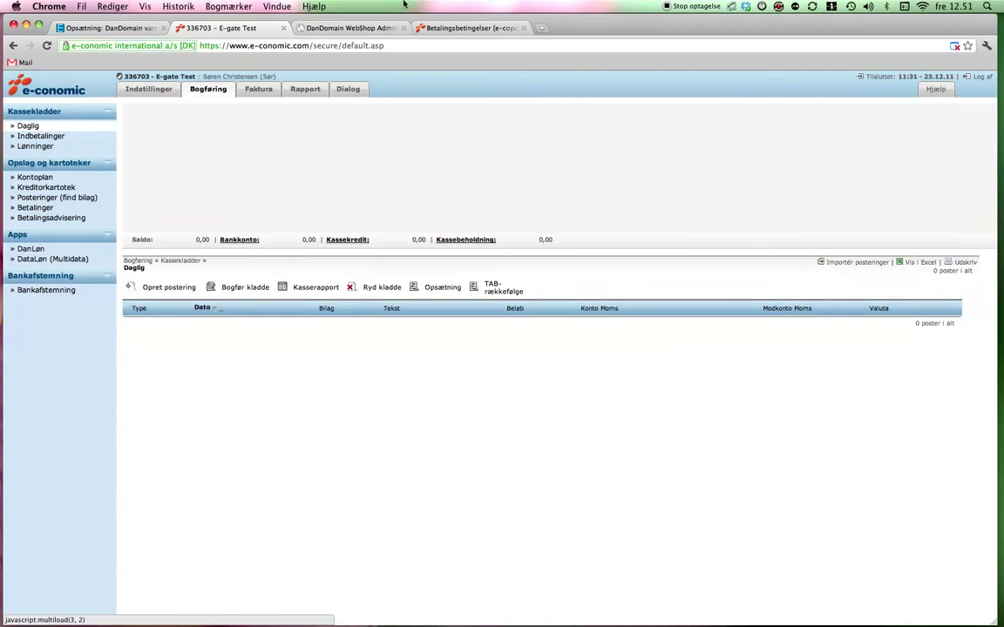
left_click(476, 28)
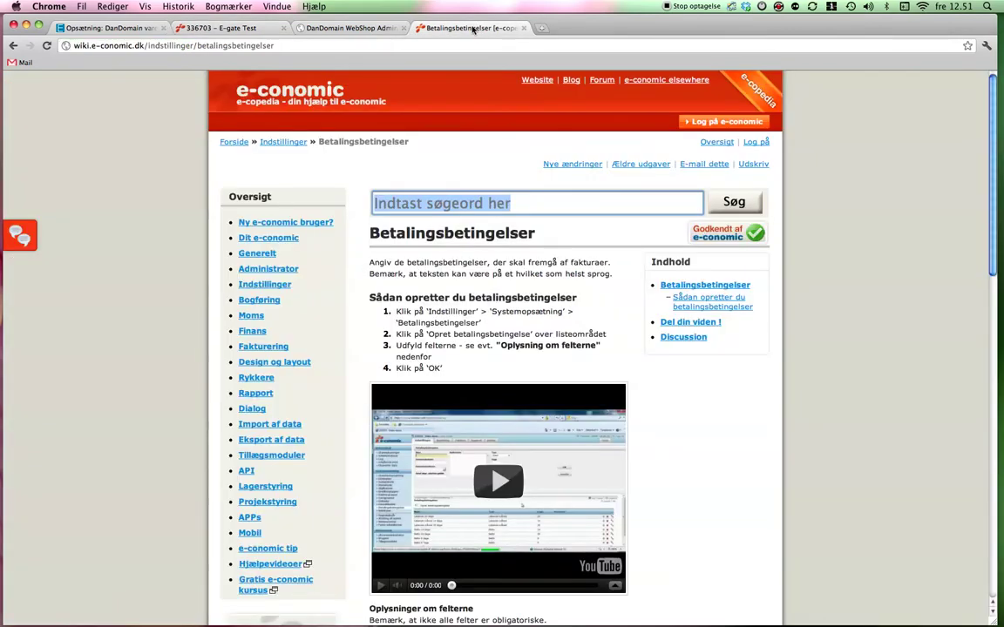
left_click(223, 27)
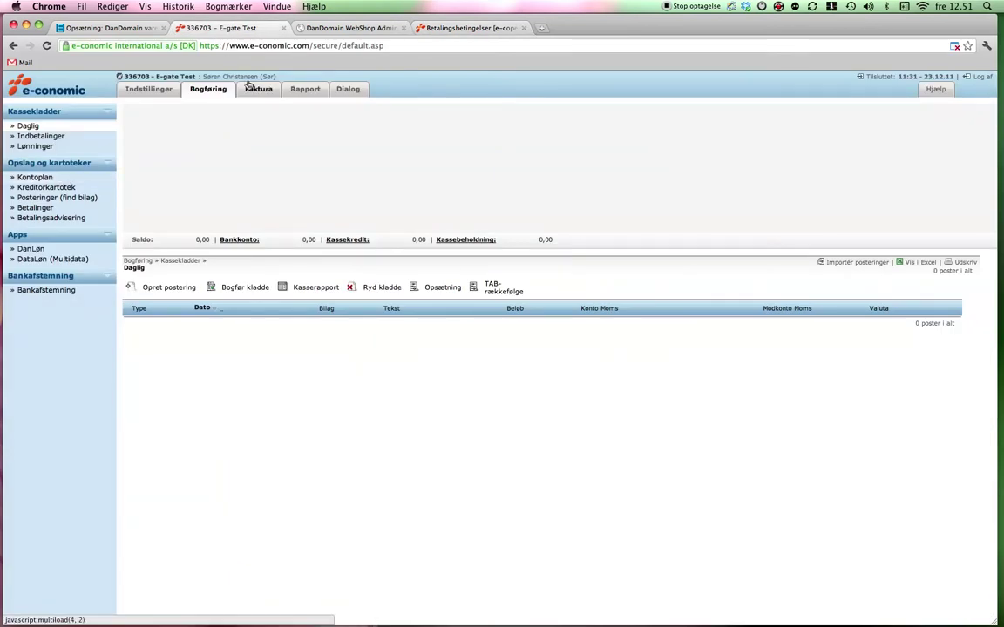
left_click(35, 177)
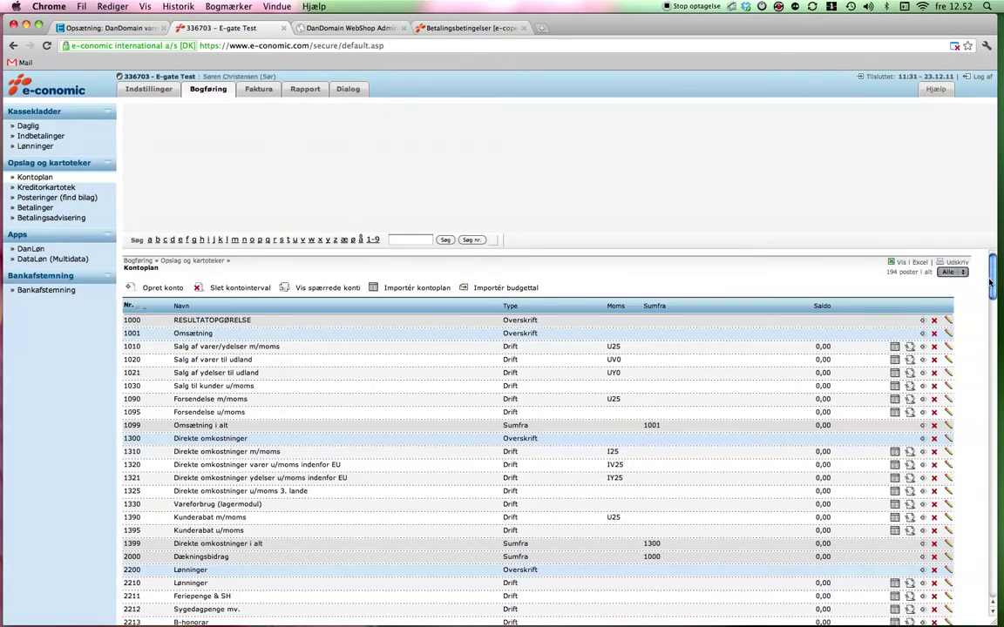
left_click_drag(989, 282, 993, 288)
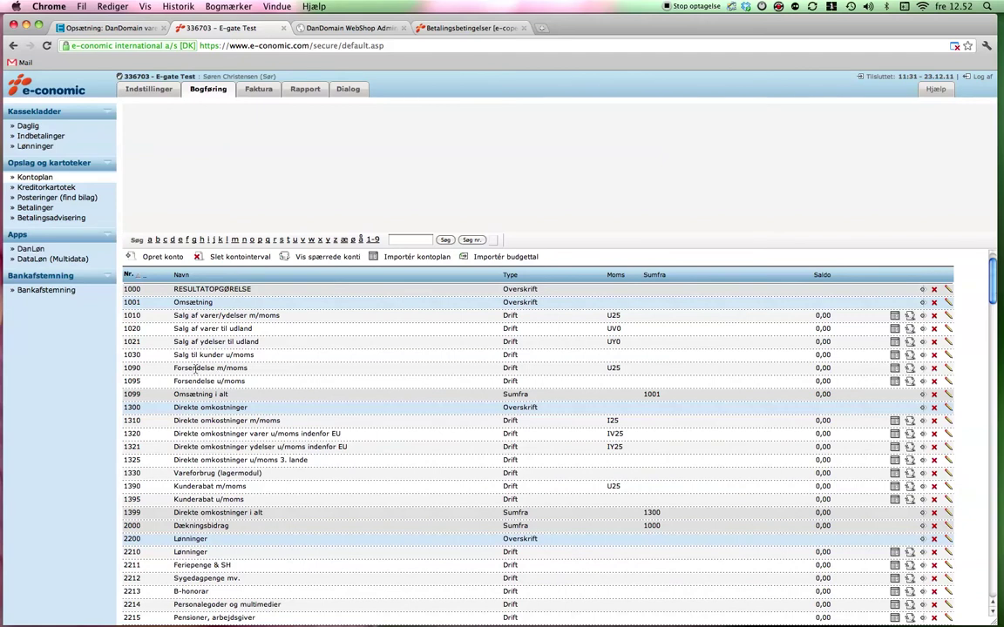
left_click_drag(165, 368, 261, 368)
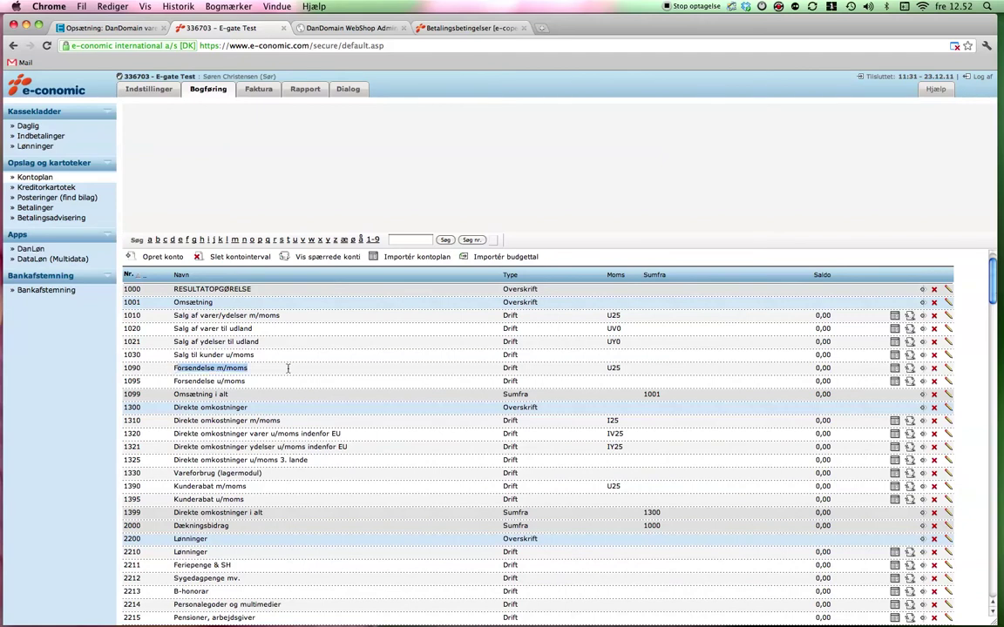
double_click(613, 368)
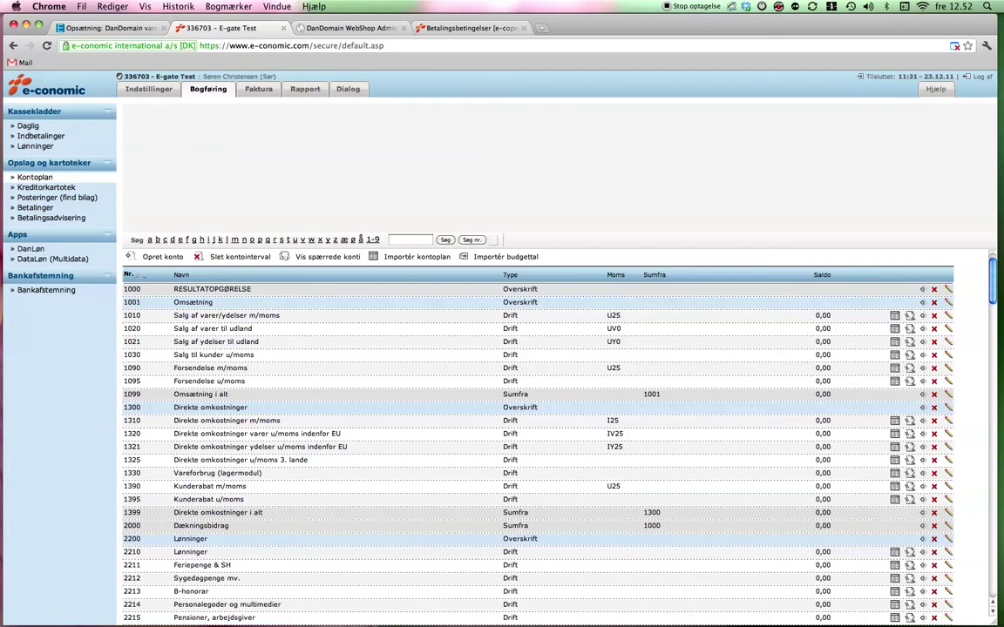
left_click_drag(990, 279, 990, 417)
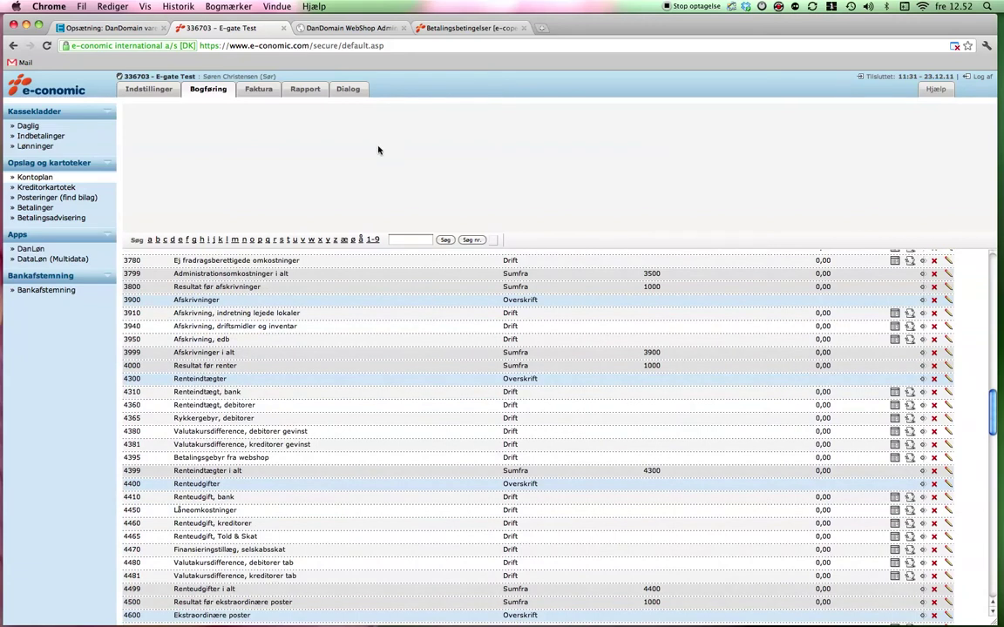
Create product group 501 "Forsendelse m/moms" with account 1090 for VAT-liable and 1095 for VAT-free customer invoices
left_click(257, 89)
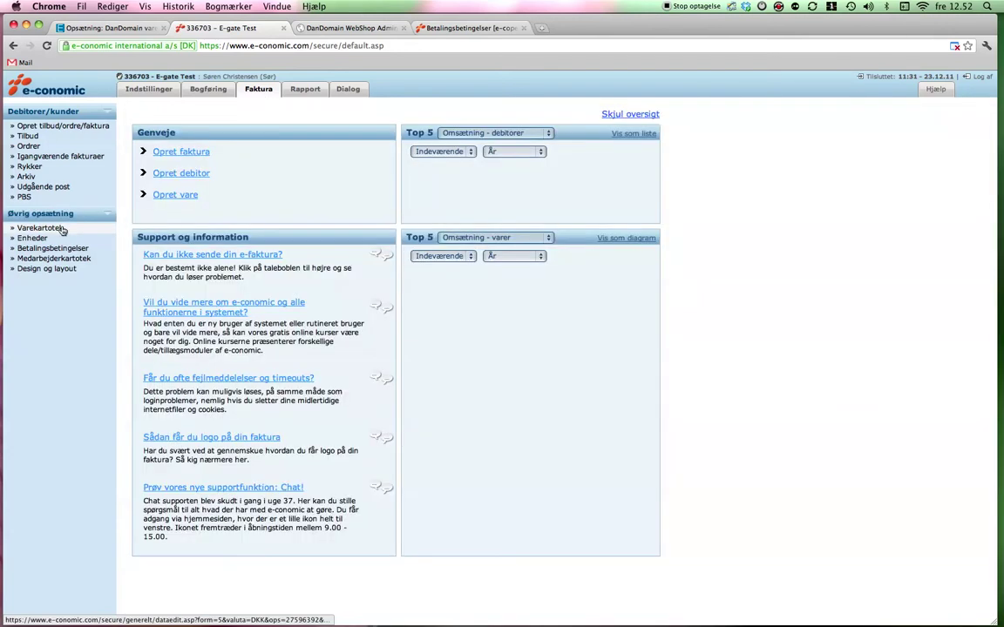
left_click(61, 227)
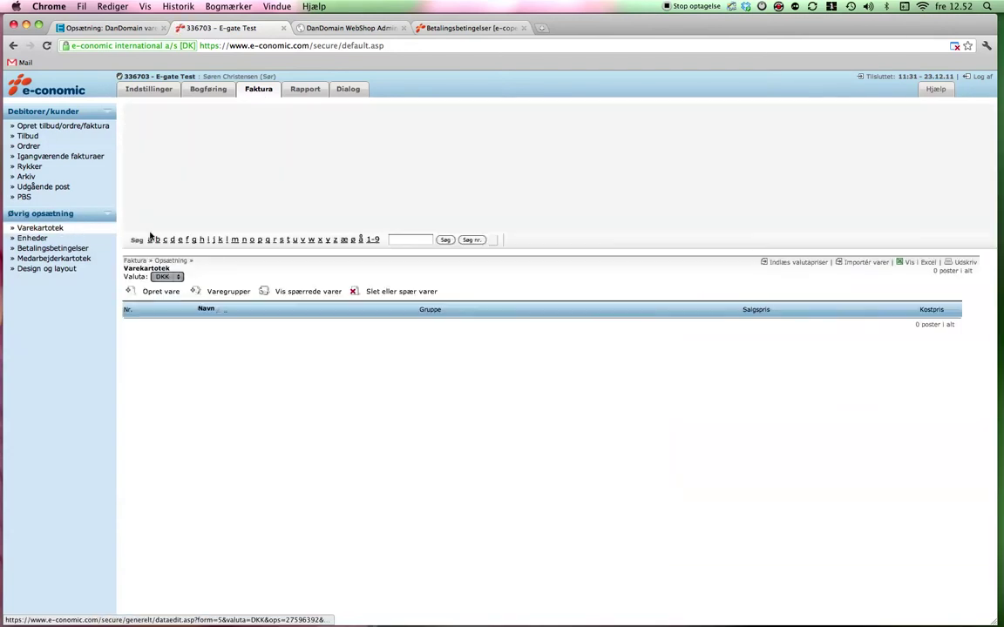
left_click(228, 292)
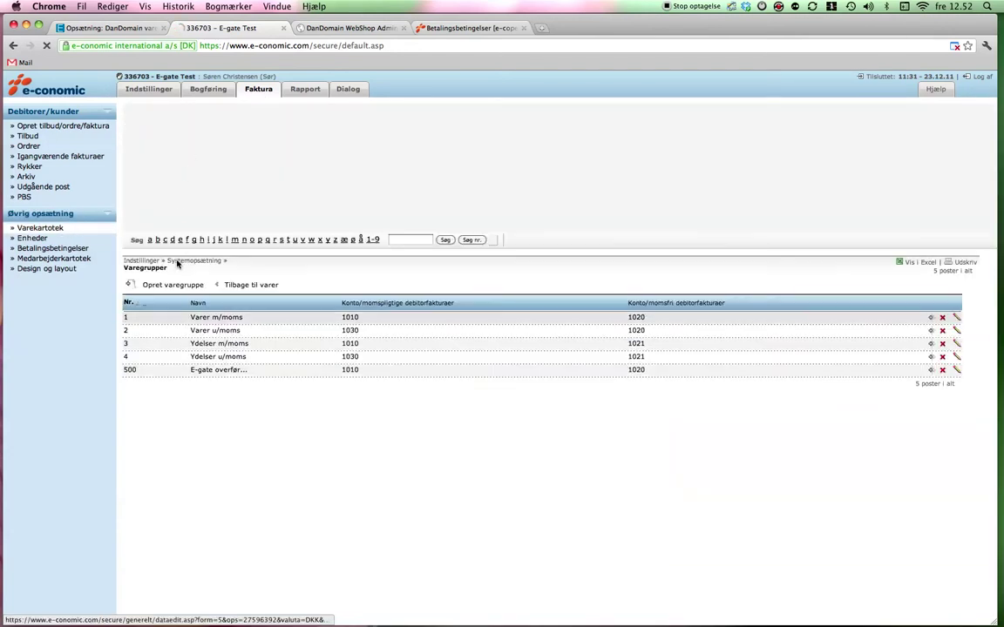
left_click(174, 285)
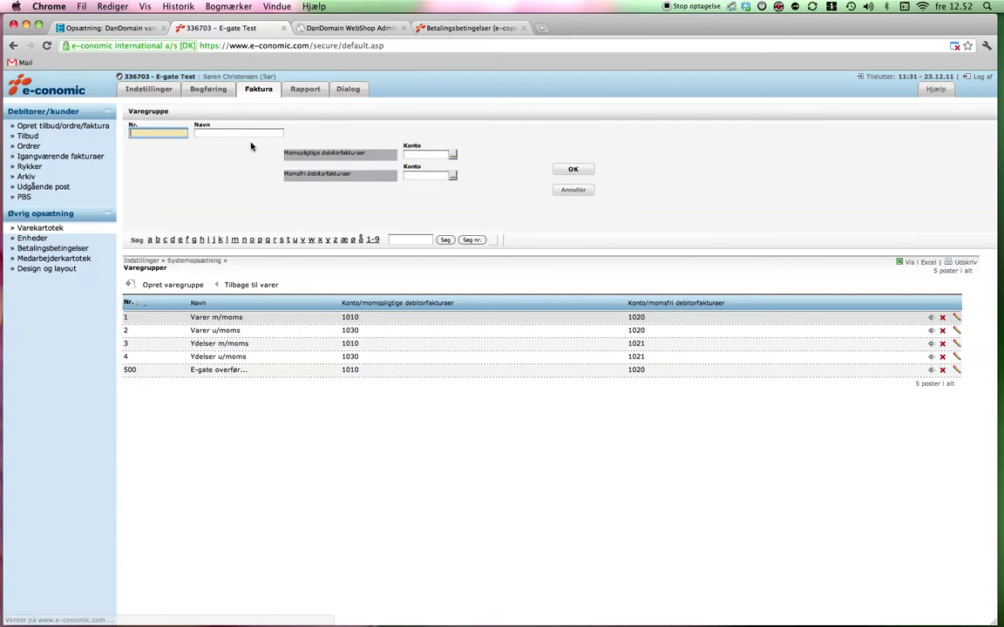
key("Tab")
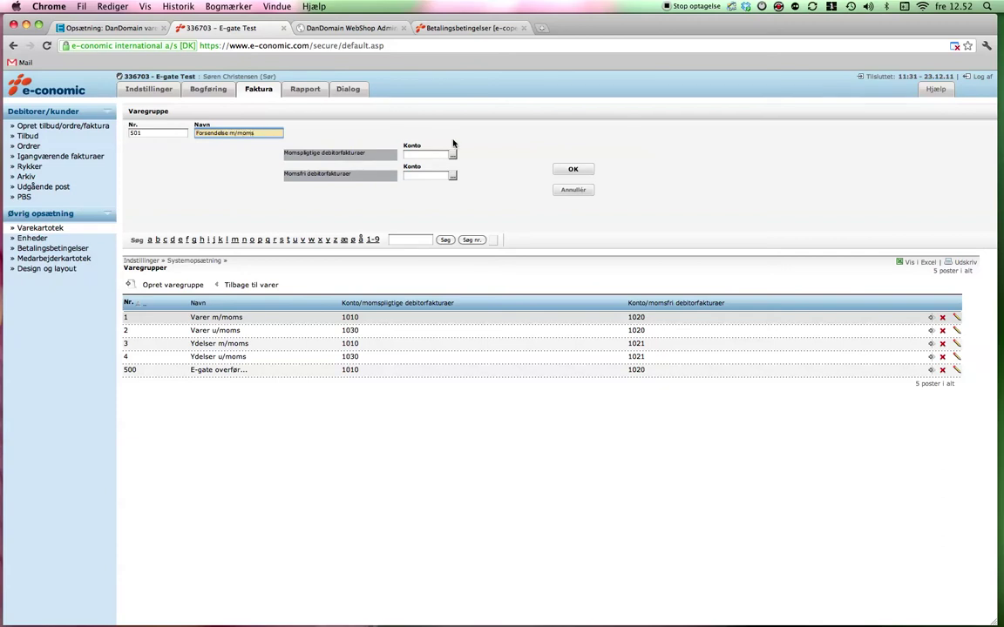
left_click(452, 155)
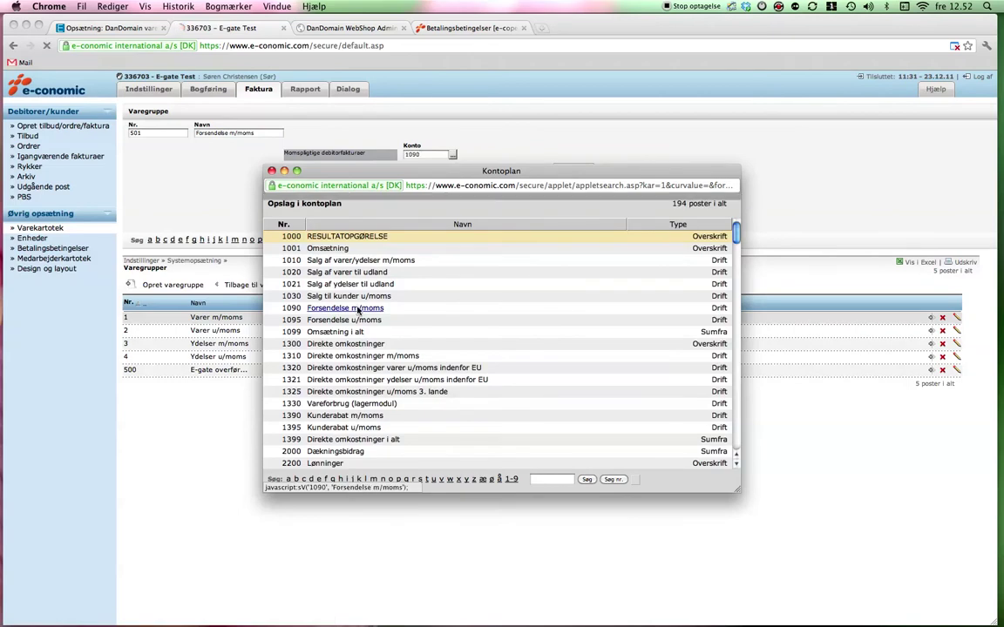
left_click(344, 307)
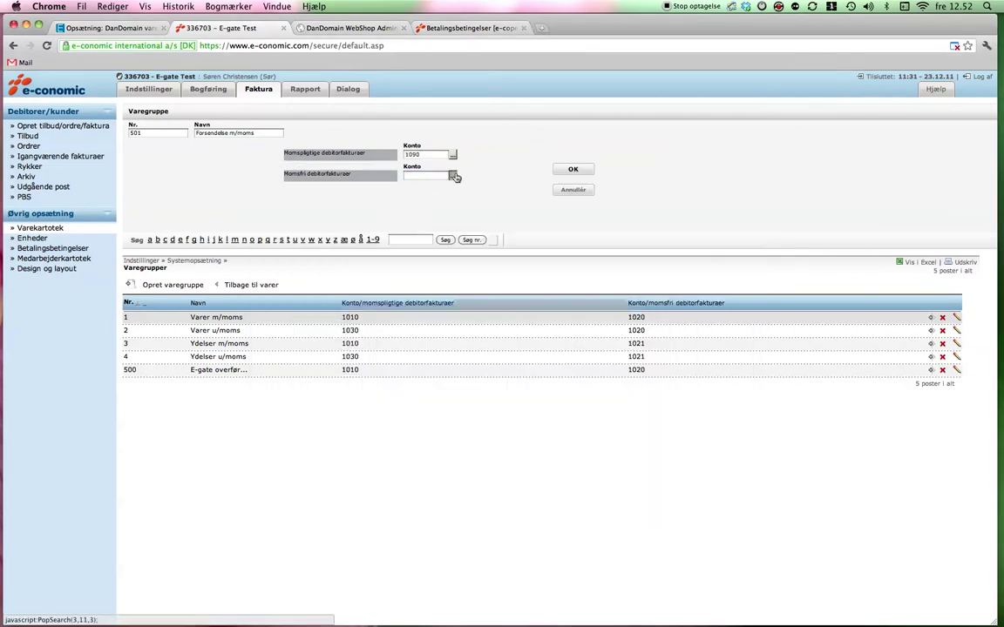
left_click(452, 175)
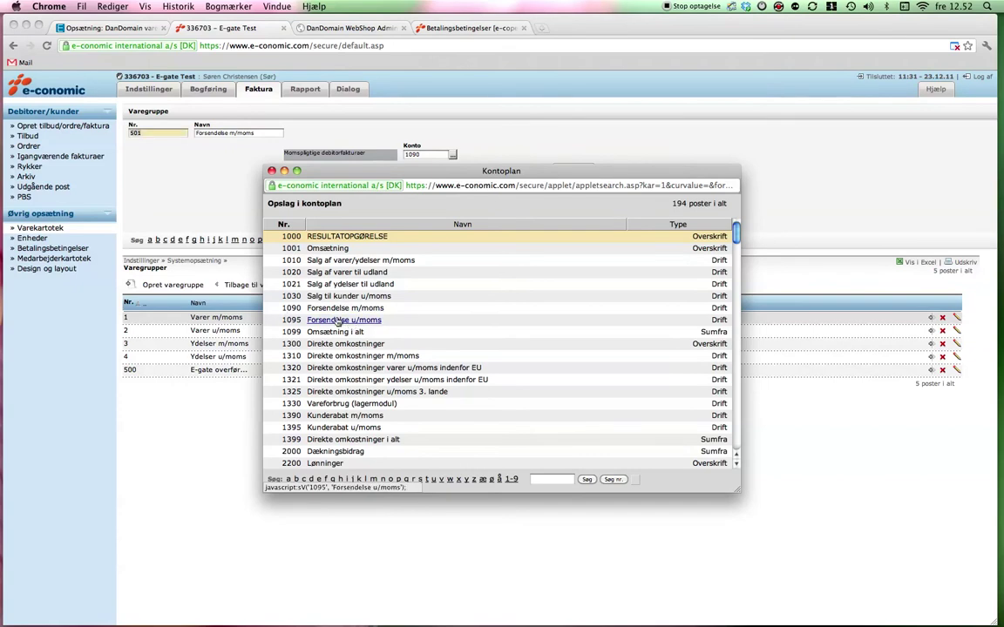
left_click(338, 321)
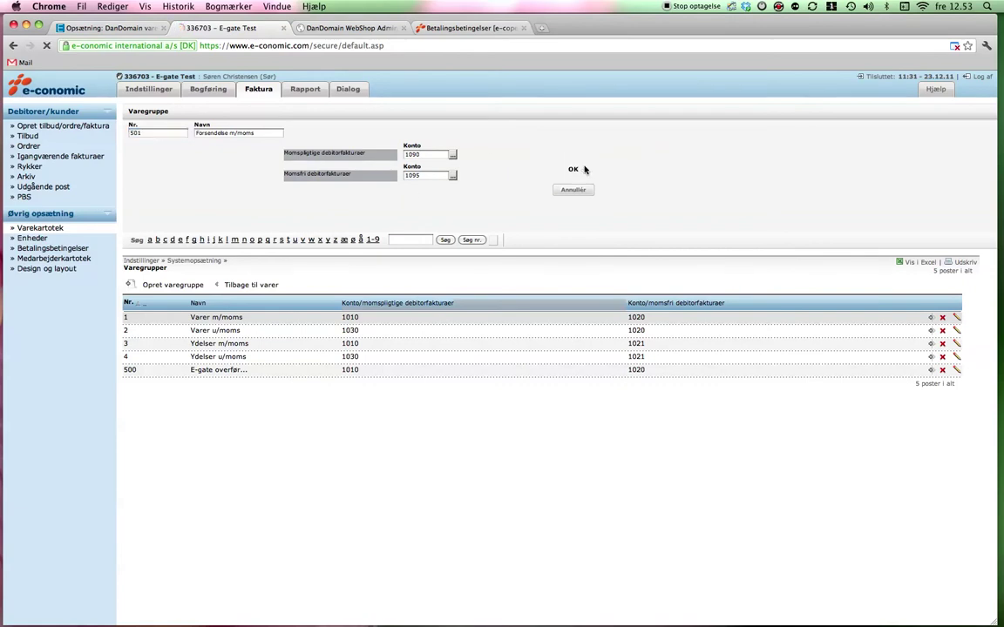
left_click(585, 170)
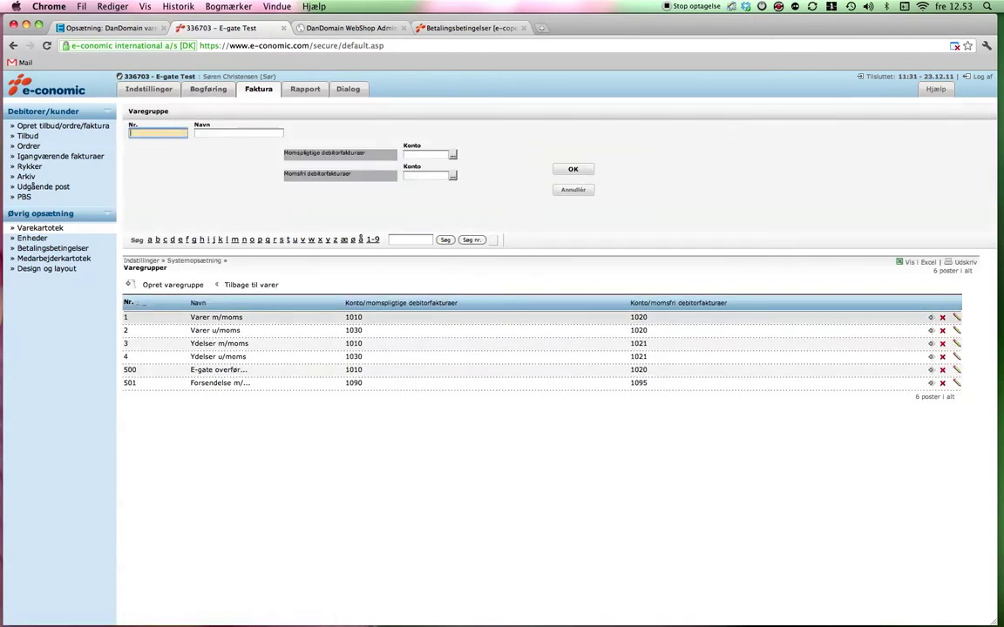
Create product group 502 "Forsendelse u/moms" with account 1095 for both VAT-liable and VAT-free customer invoices
type("502")
key("Tab")
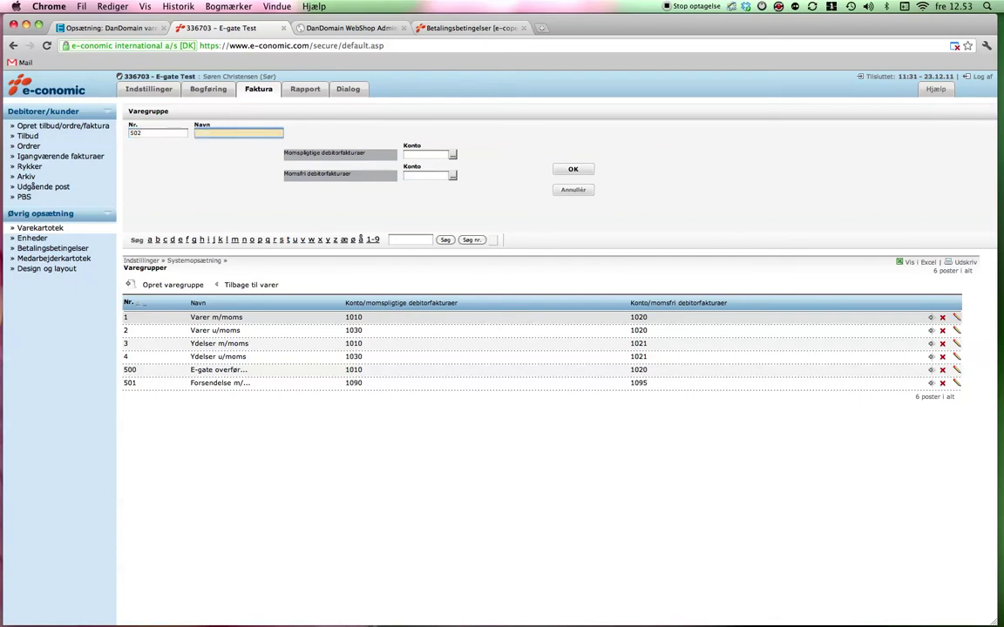
type("Forsendelse u/moms")
left_click(452, 155)
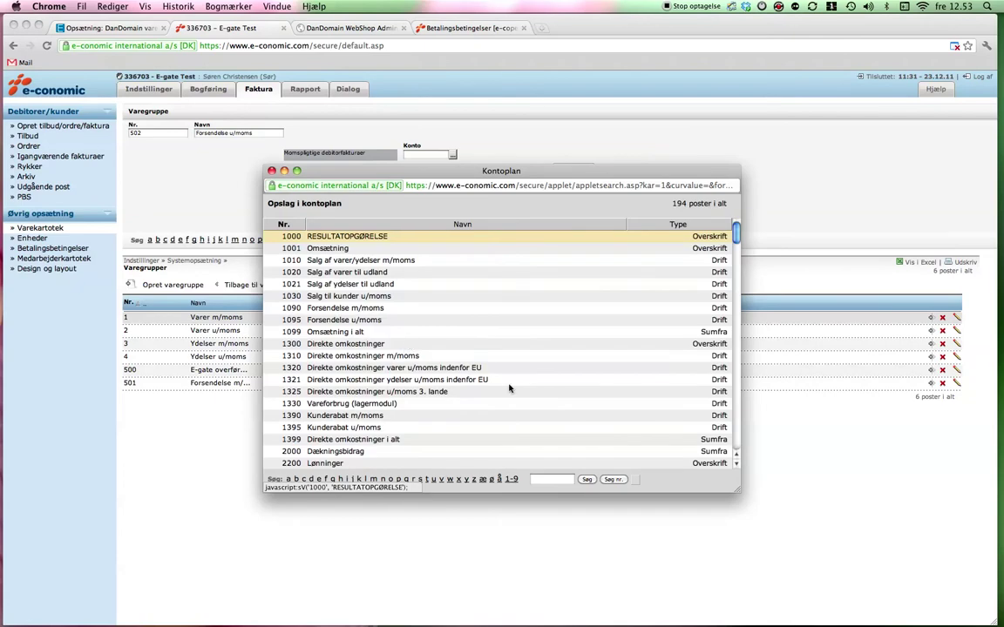
left_click(380, 321)
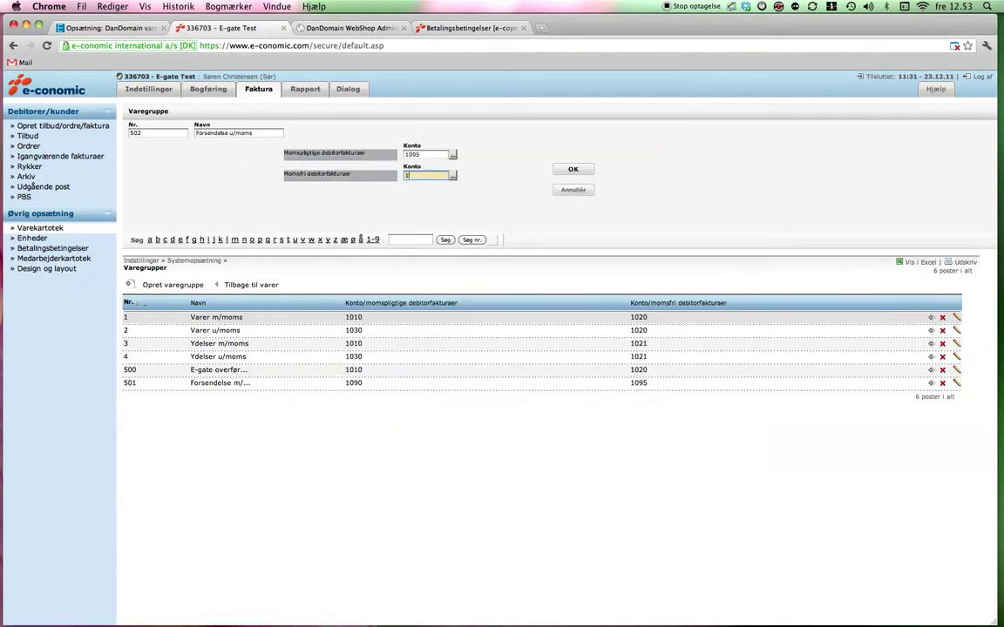
left_click(574, 170)
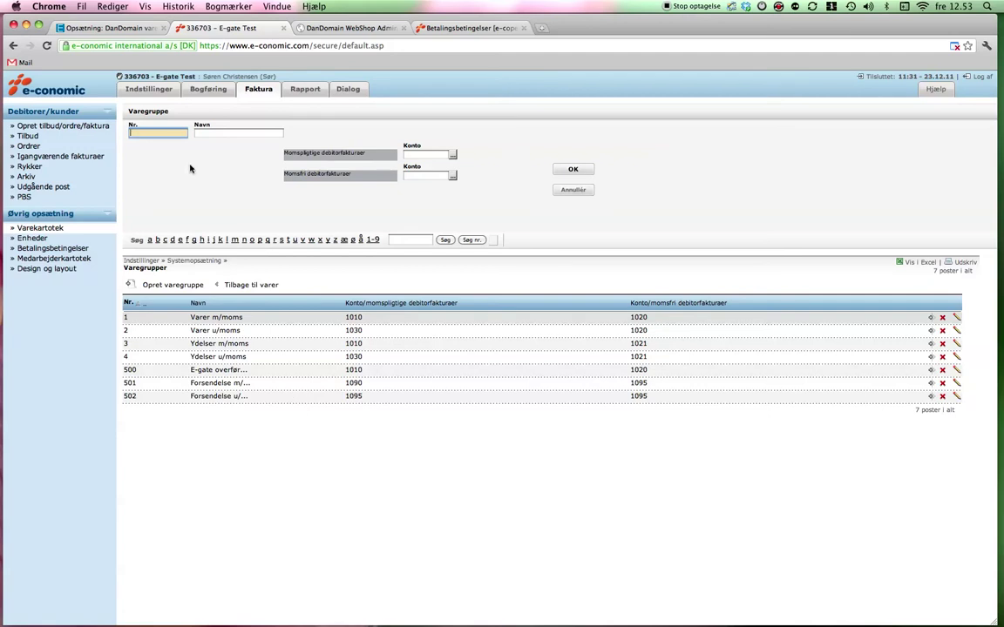
Create product group 503 "Kunderabat" with account 1390 for VAT-liable and 1395 for VAT-free customer invoices
type("503")
key("Tab")
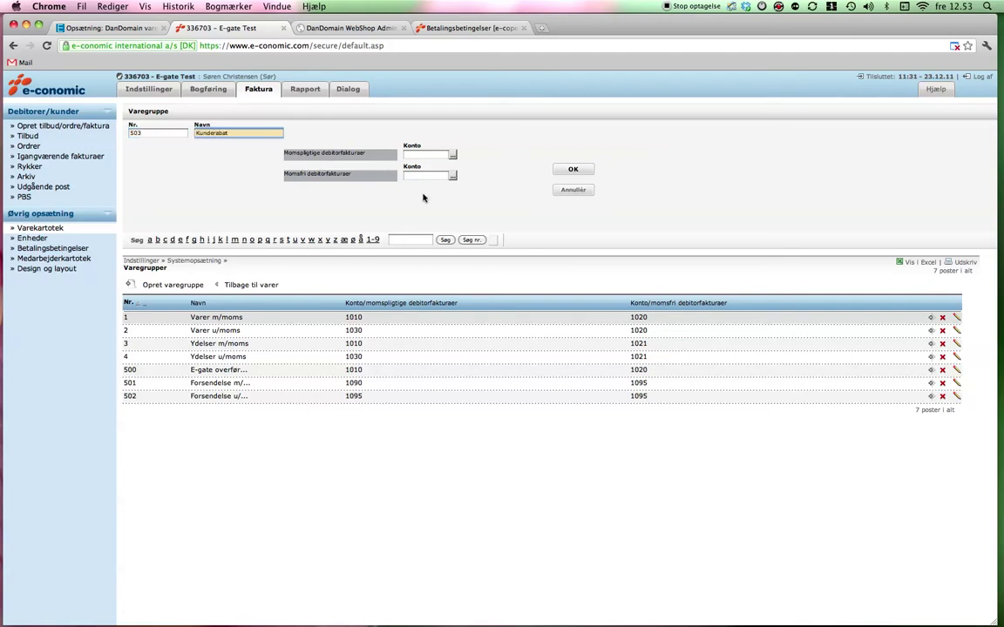
left_click(452, 154)
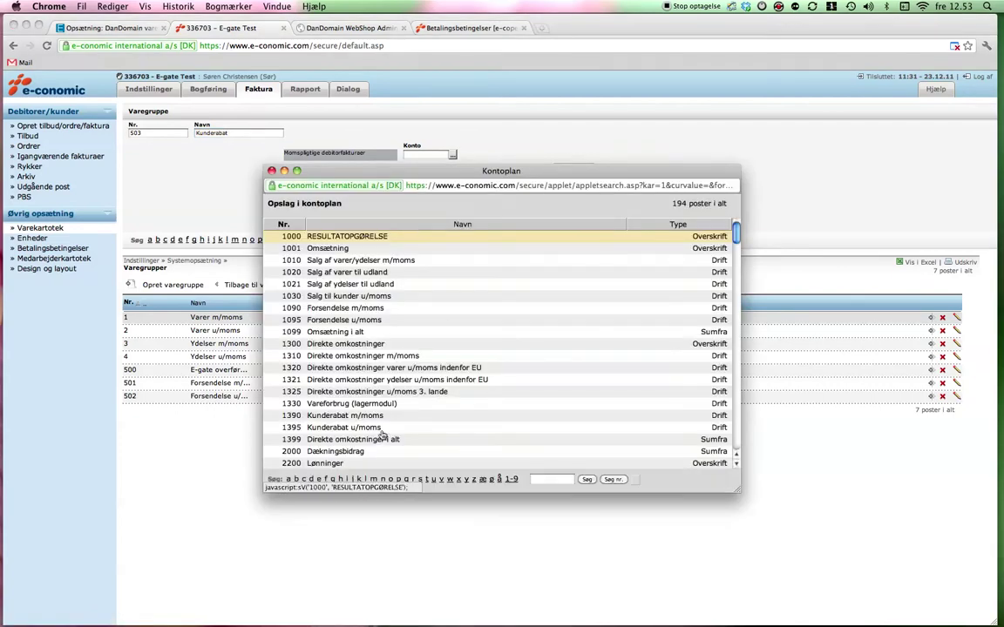
left_click(335, 416)
type("1395")
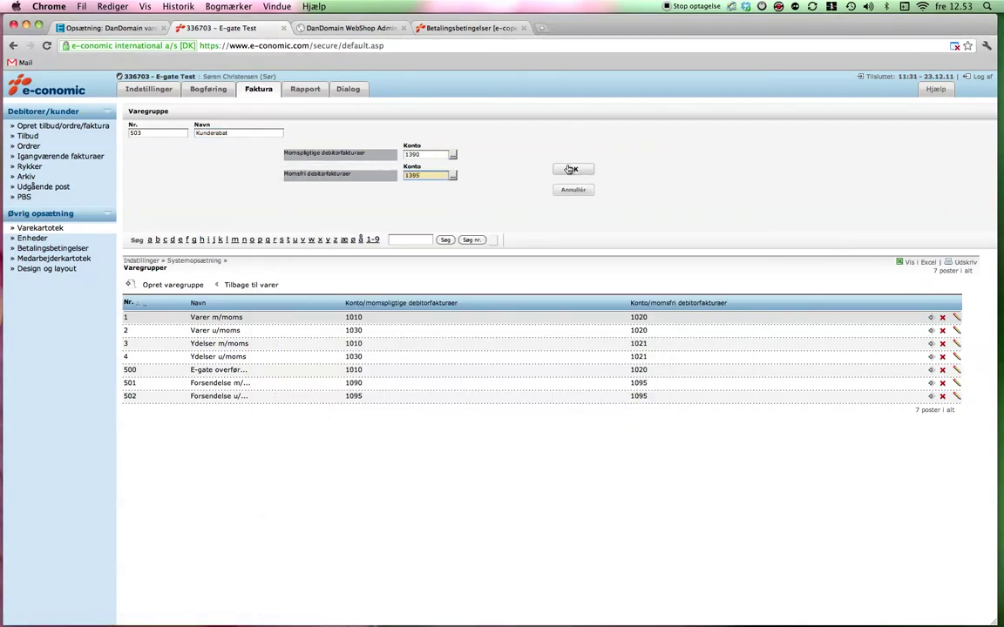
left_click(568, 169)
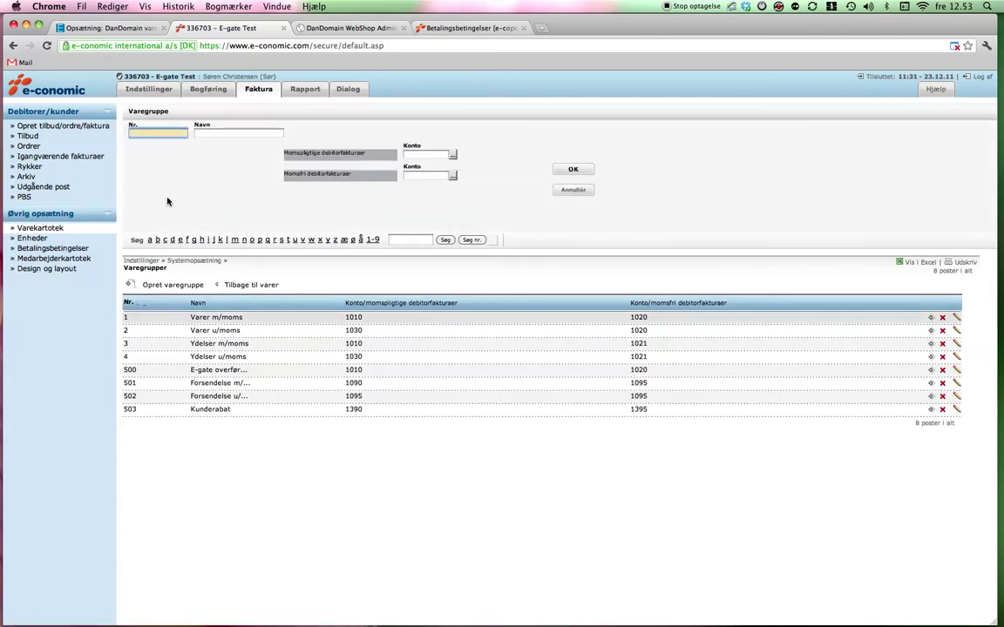
Create product group 504 "Betalingsgebyr" with account 4395 for both VAT-liable and VAT-free customer invoices
type("504")
key("Tab")
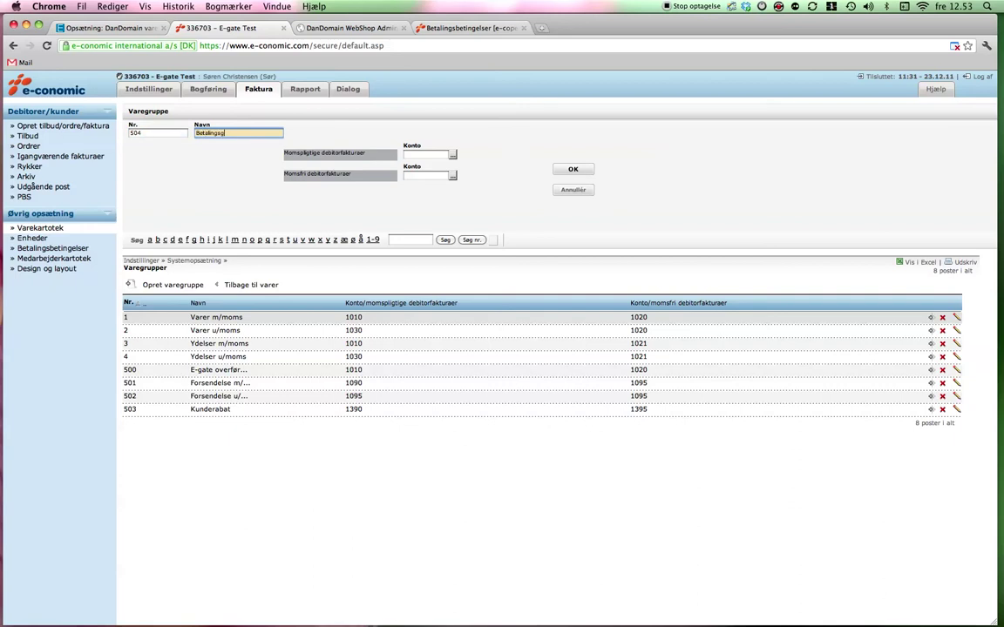
left_click(451, 155)
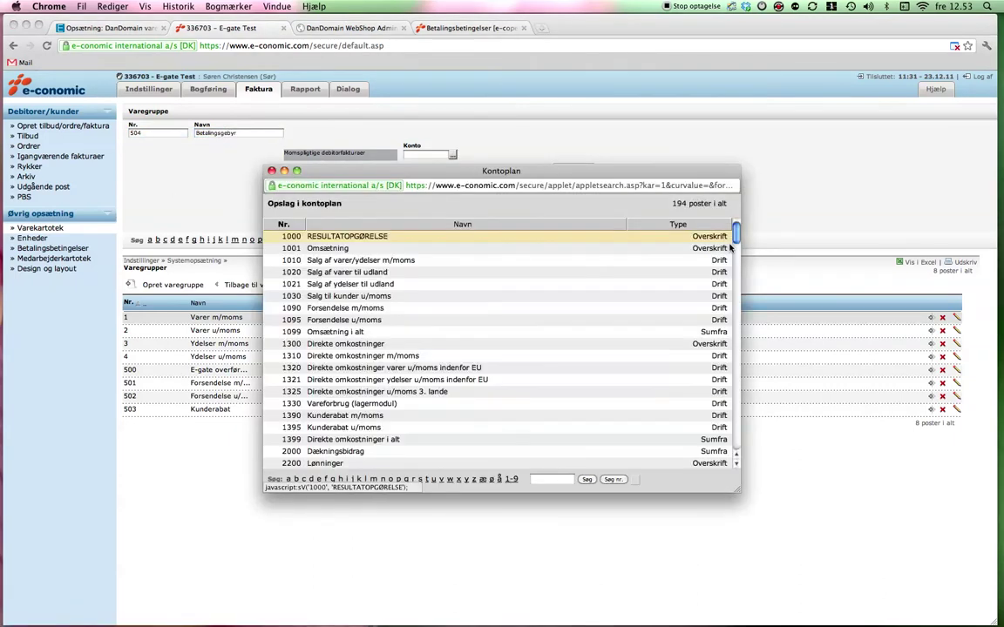
left_click_drag(734, 240, 738, 338)
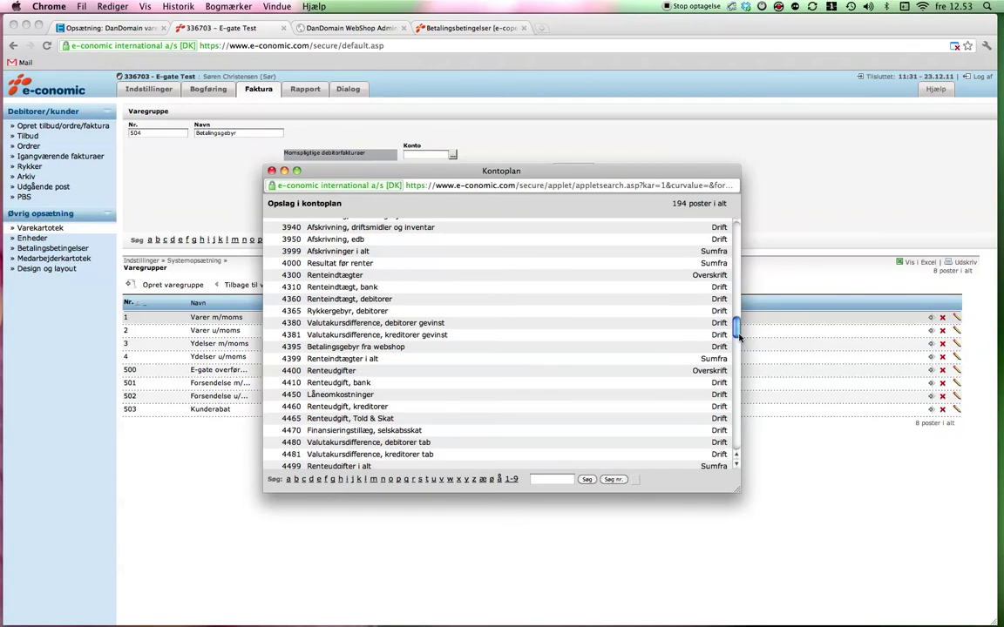
left_click(357, 347)
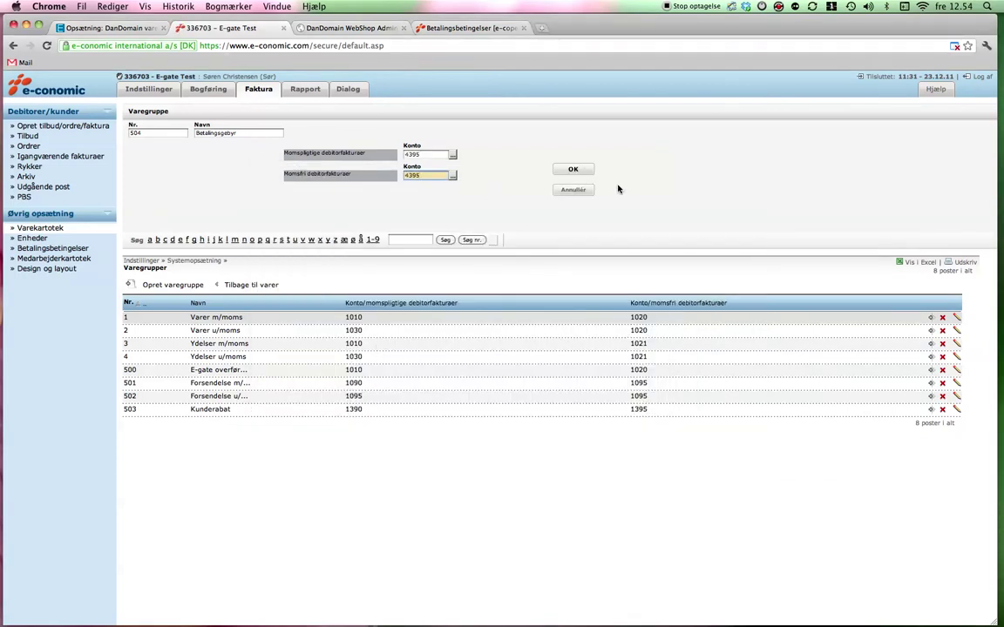
left_click(583, 170)
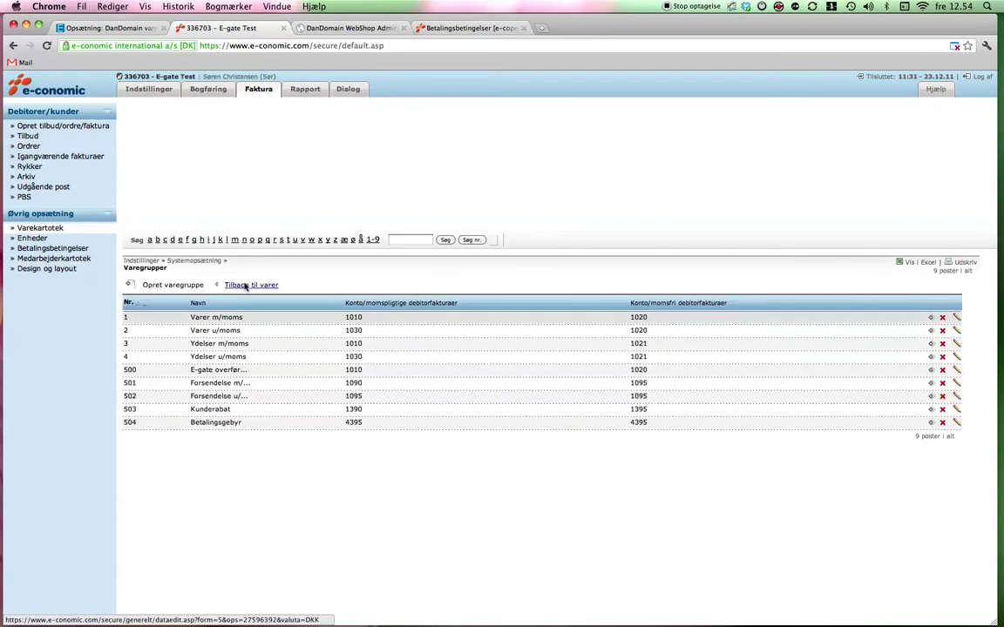
Create product "Fragt" in the product register, named "Forsendelse m/moms", in product group 501 with unit stk
left_click(250, 285)
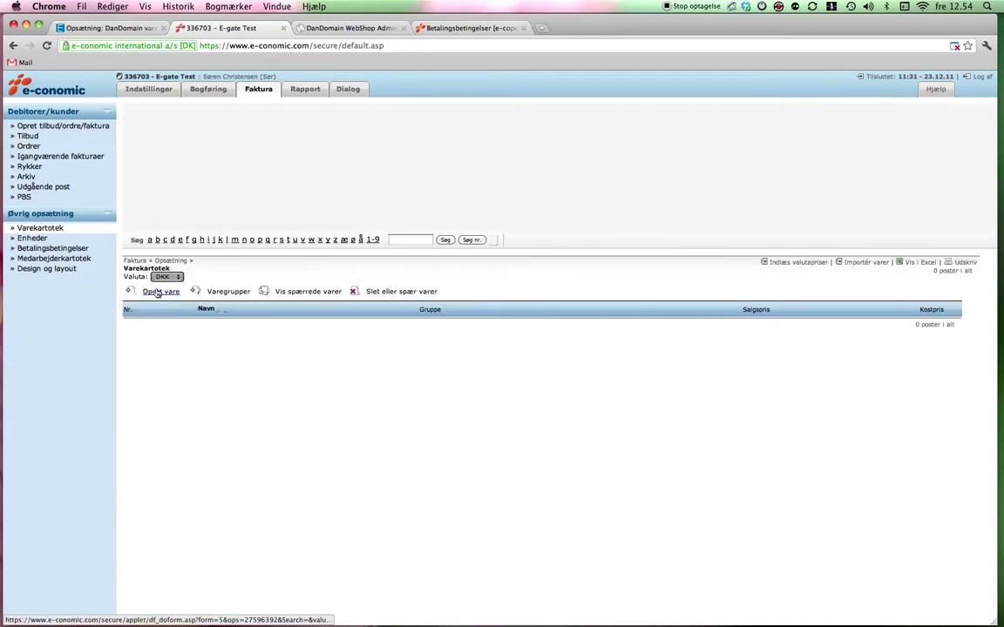
type("1")
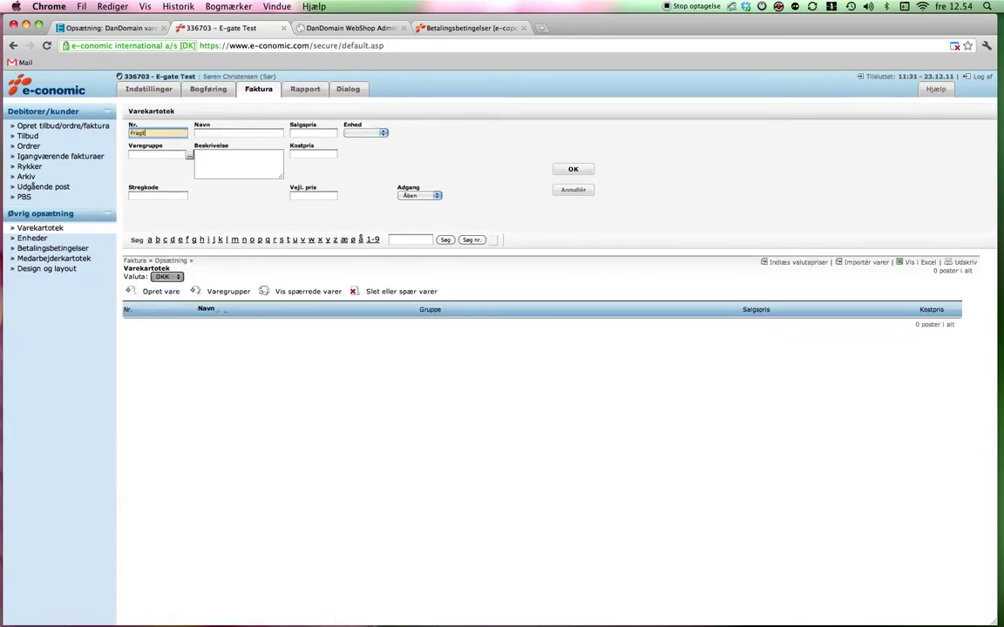
key("Tab")
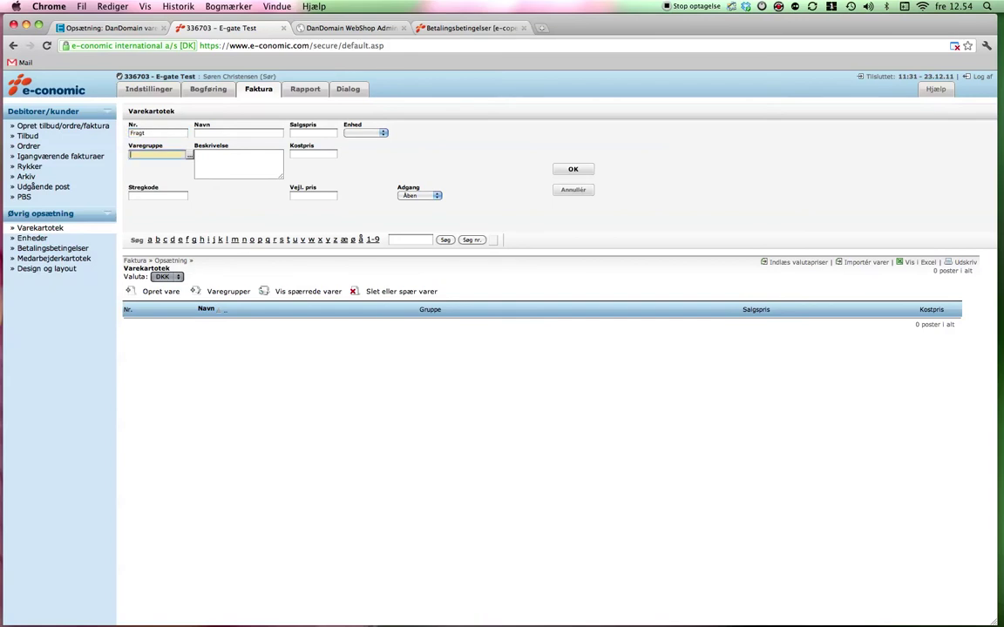
left_click(189, 155)
left_click(358, 299)
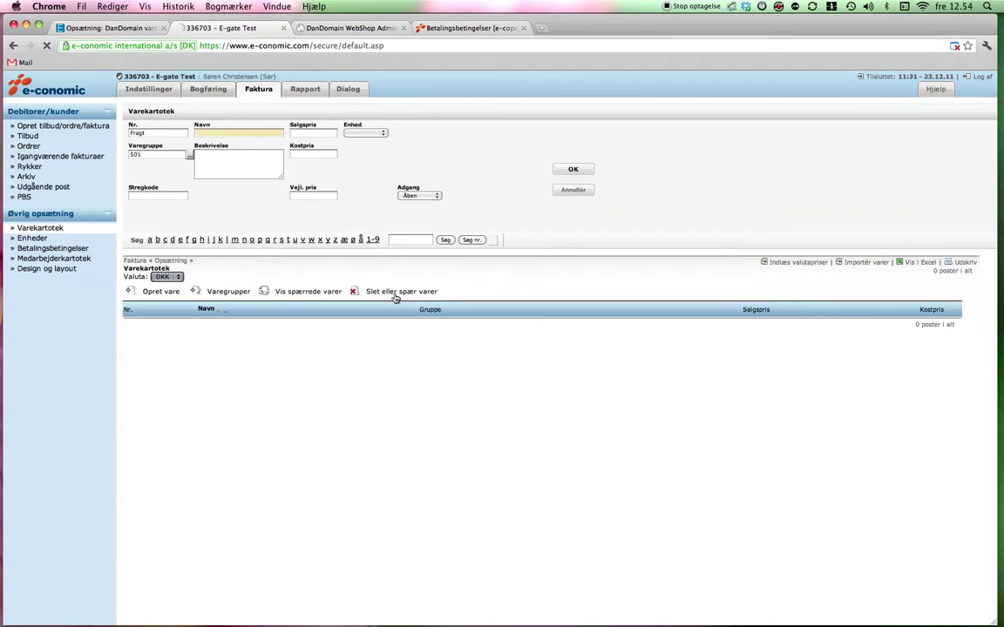
type("Forsendelse m/moms")
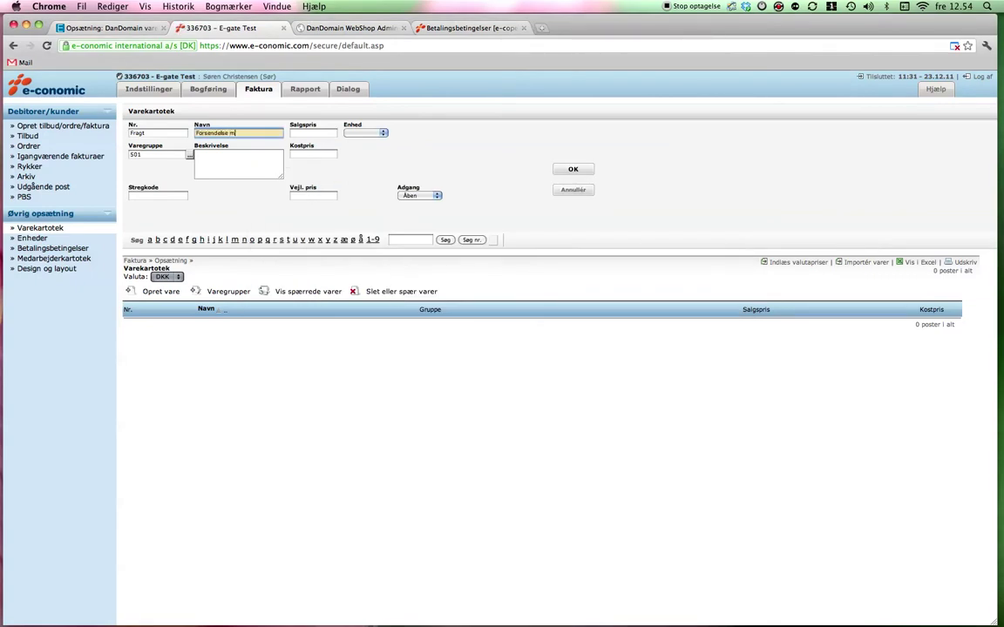
left_click(366, 133)
left_click(360, 141)
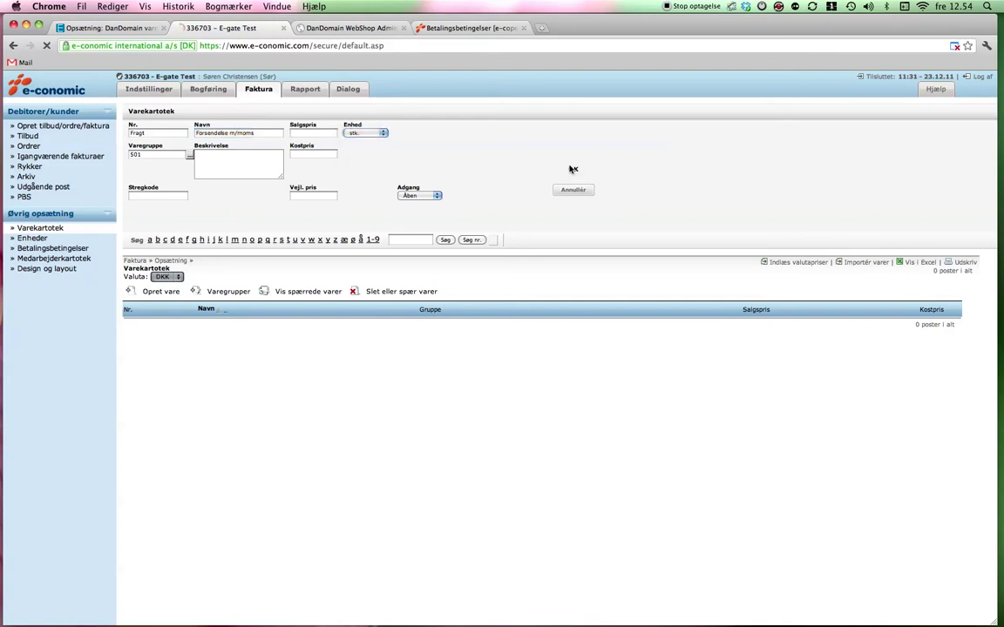
left_click(571, 169)
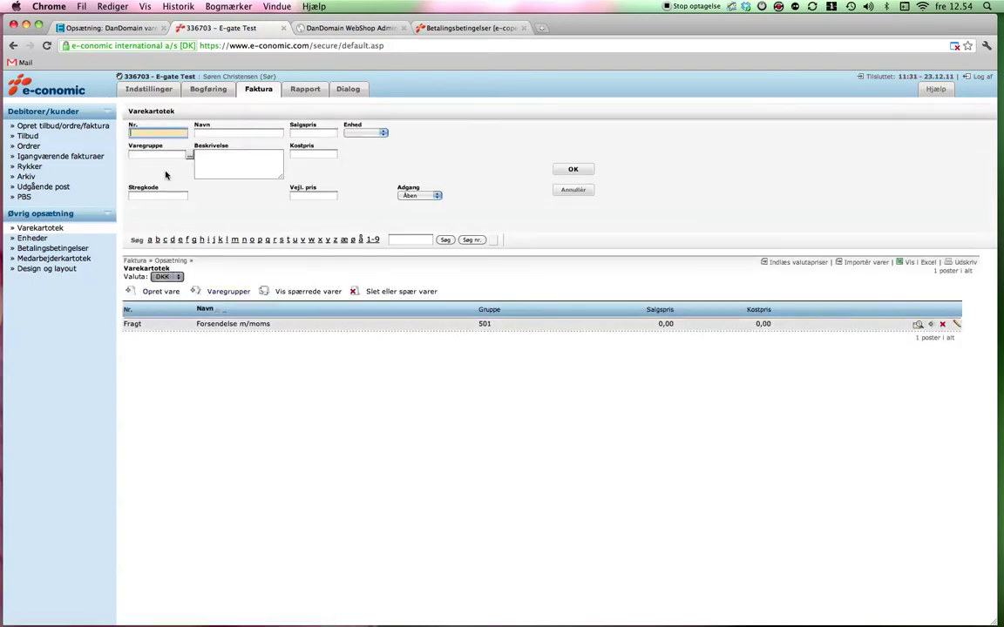
Create product "Fragtu" named "Forsendelse u/moms" in product group 502 with unit stk
type("Fragtu")
key("Tab")
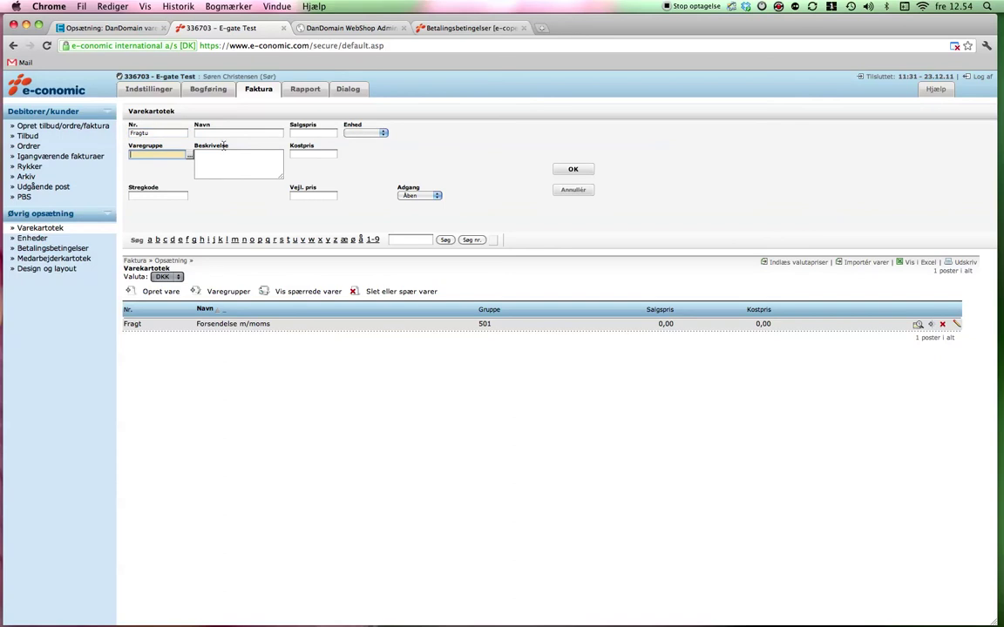
left_click(189, 155)
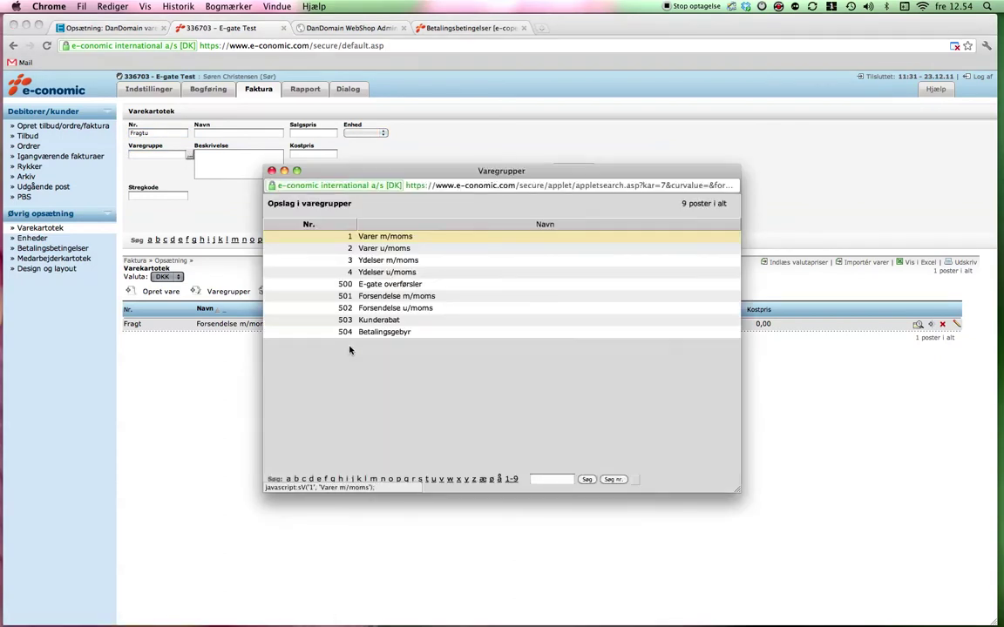
left_click(383, 309)
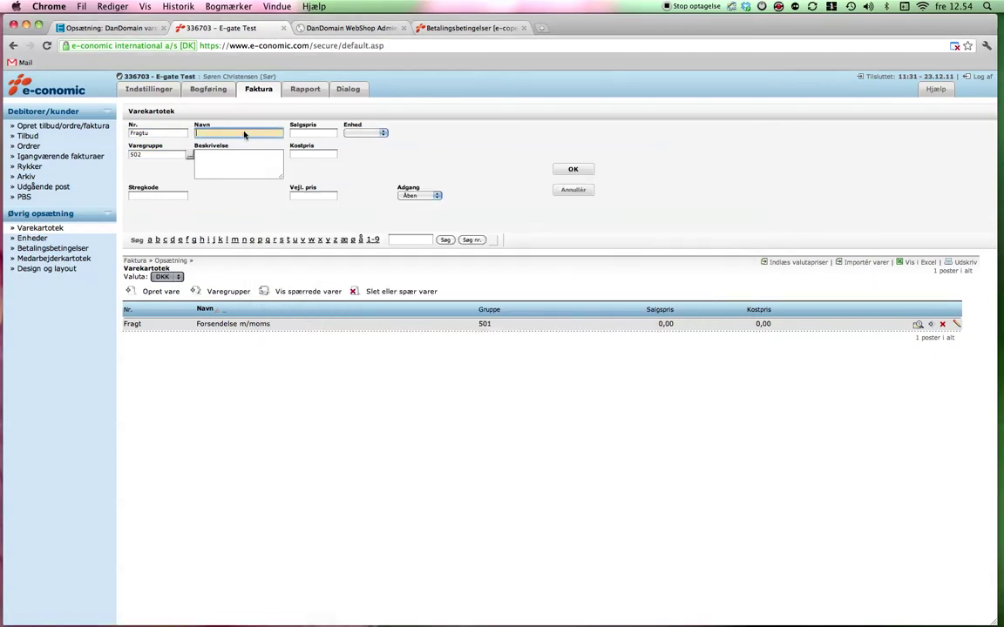
type("Forsendelse u/moms")
left_click(364, 132)
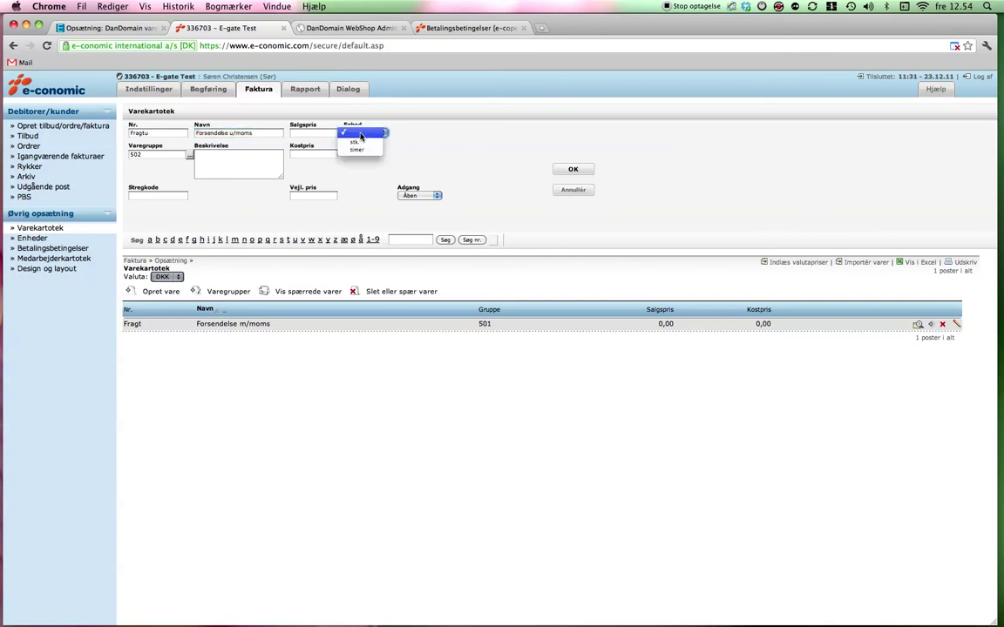
left_click(356, 143)
left_click(575, 169)
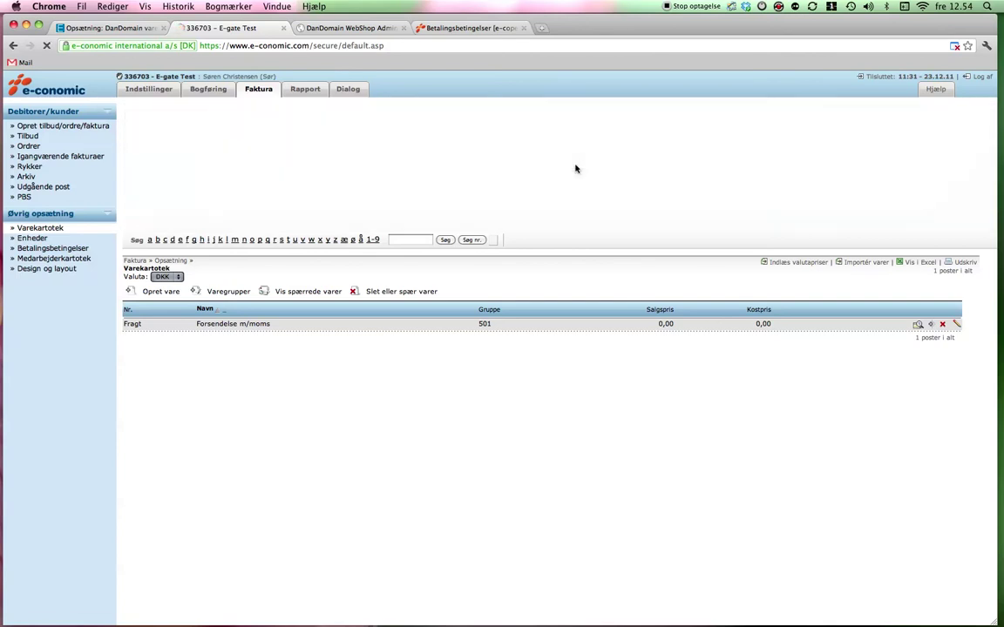
Create product "Rabat" named "Kunderabat" in product group 503 with unit stk
left_click(170, 295)
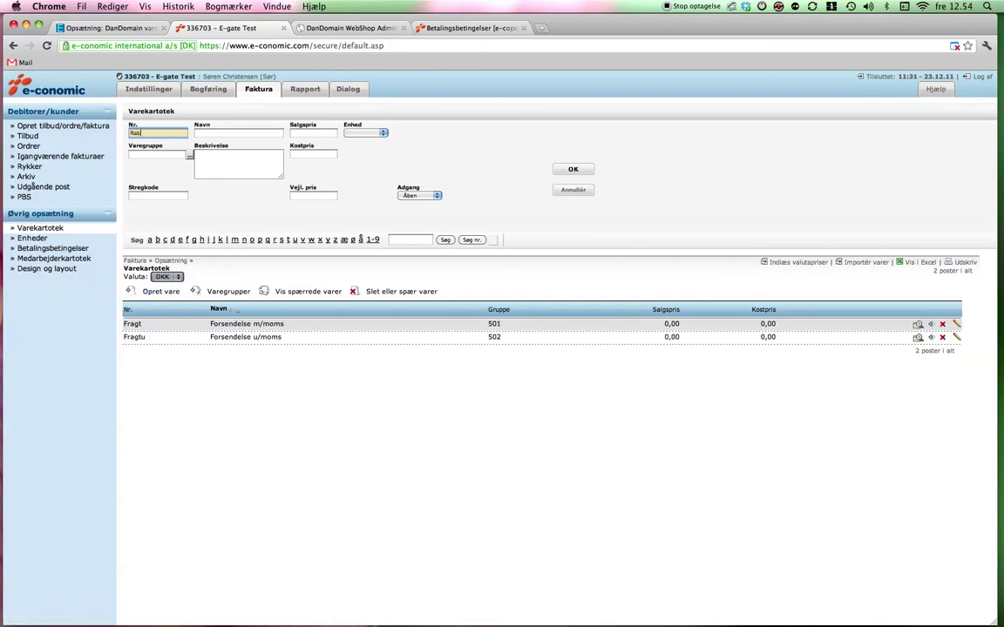
left_click(189, 156)
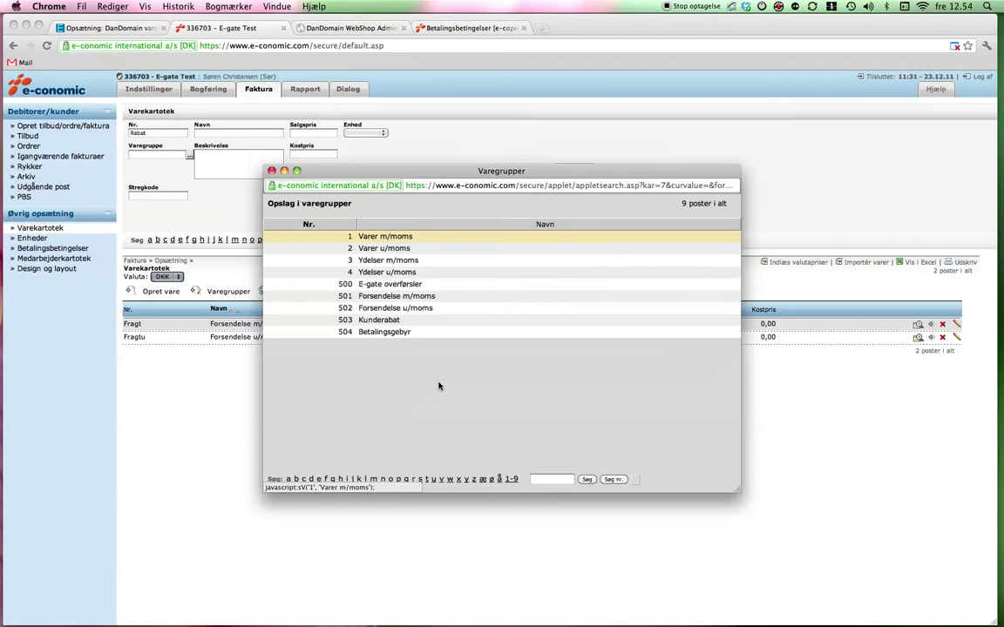
left_click(384, 320)
type("Kunderabat")
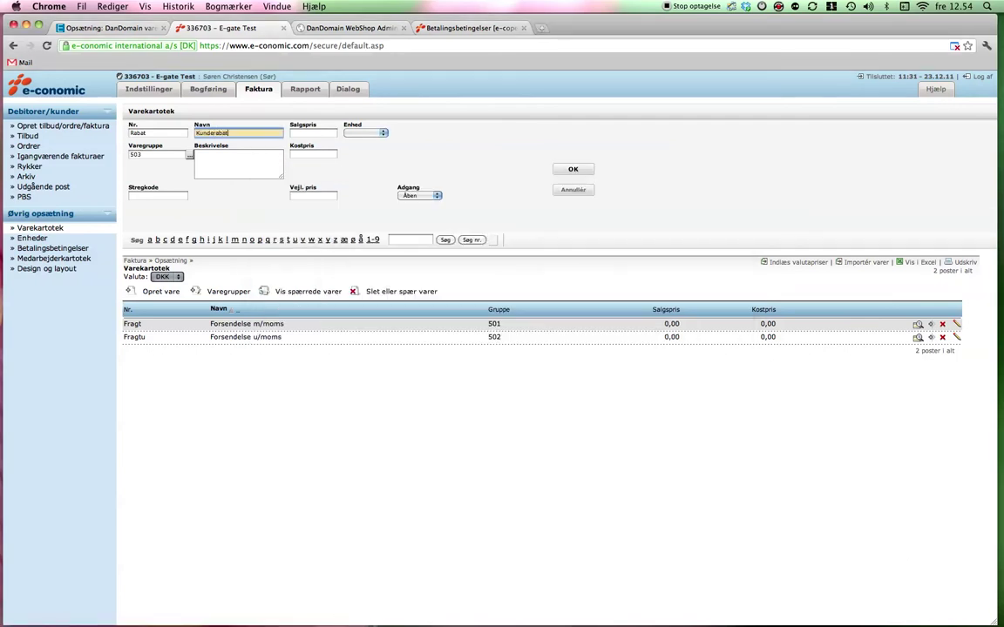
left_click(376, 132)
left_click(362, 139)
left_click(571, 169)
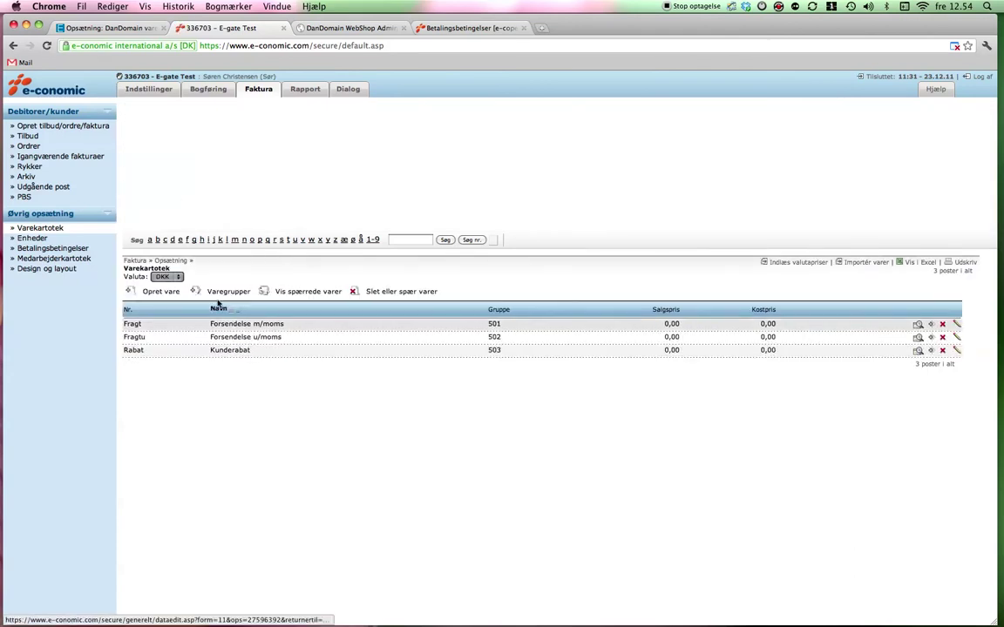
Create product "Gebyr" named "Betalingsgebyr" in product group 504 with unit stk
type("Gebyr")
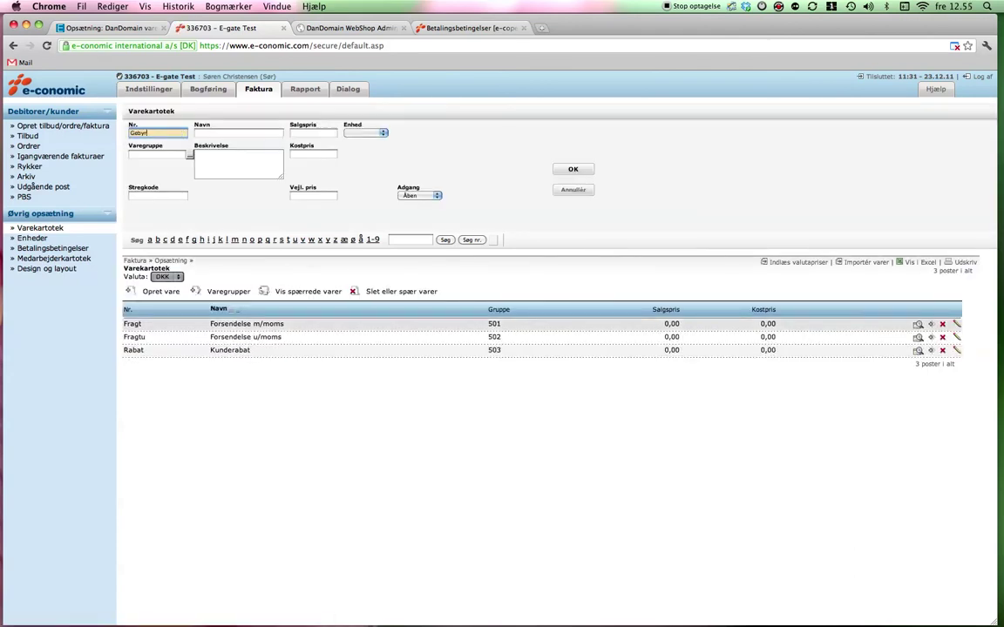
left_click(189, 155)
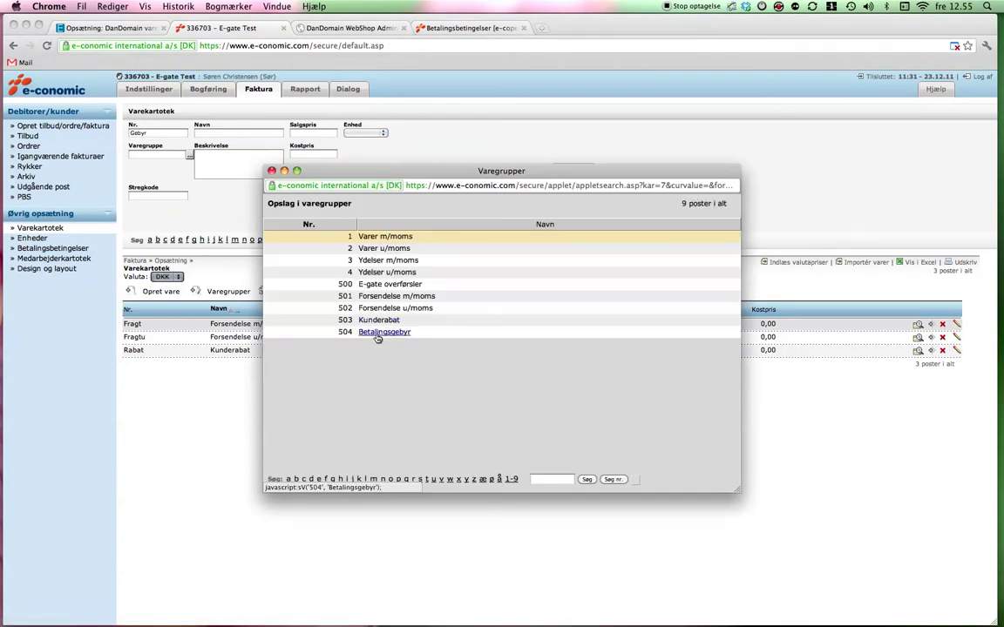
left_click(375, 328)
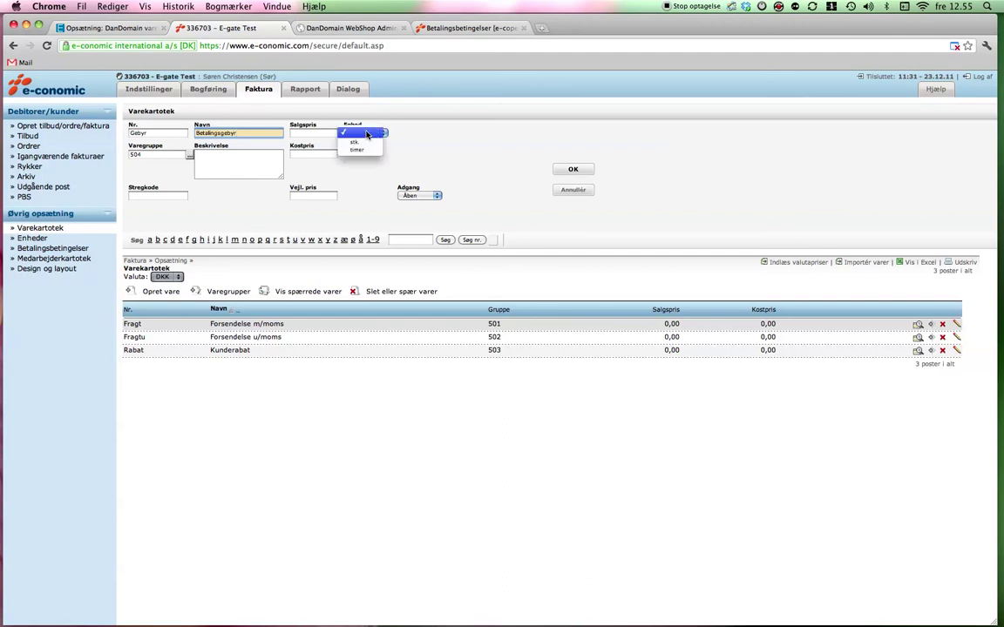
left_click(366, 132)
left_click(336, 139)
left_click(568, 169)
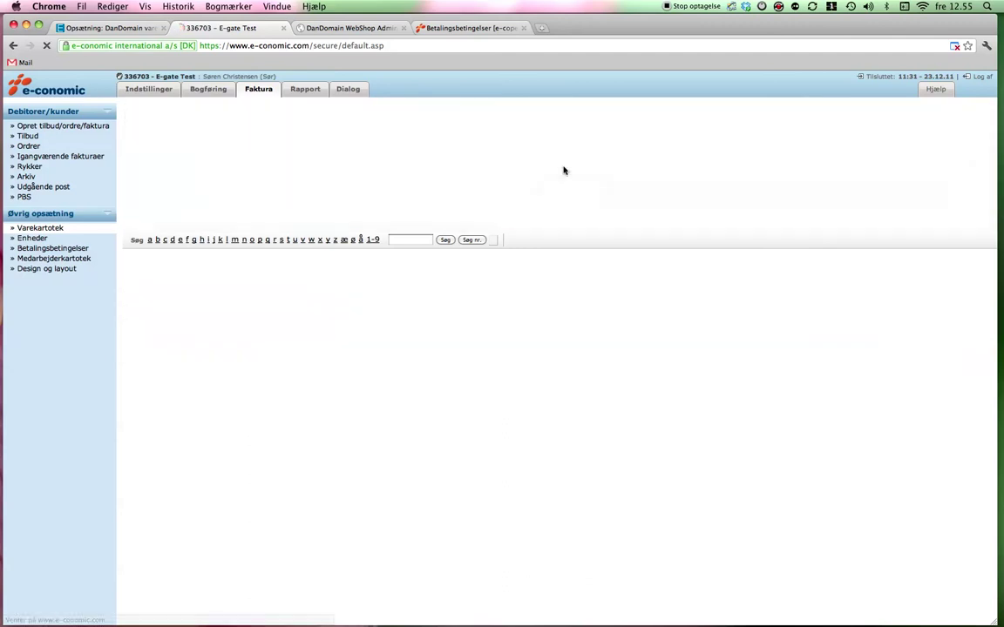
In E-gate's product settings, enter shipping fee item "Fragt" with shop-calculated VAT, then switch to different items per shipping method
left_click(113, 28)
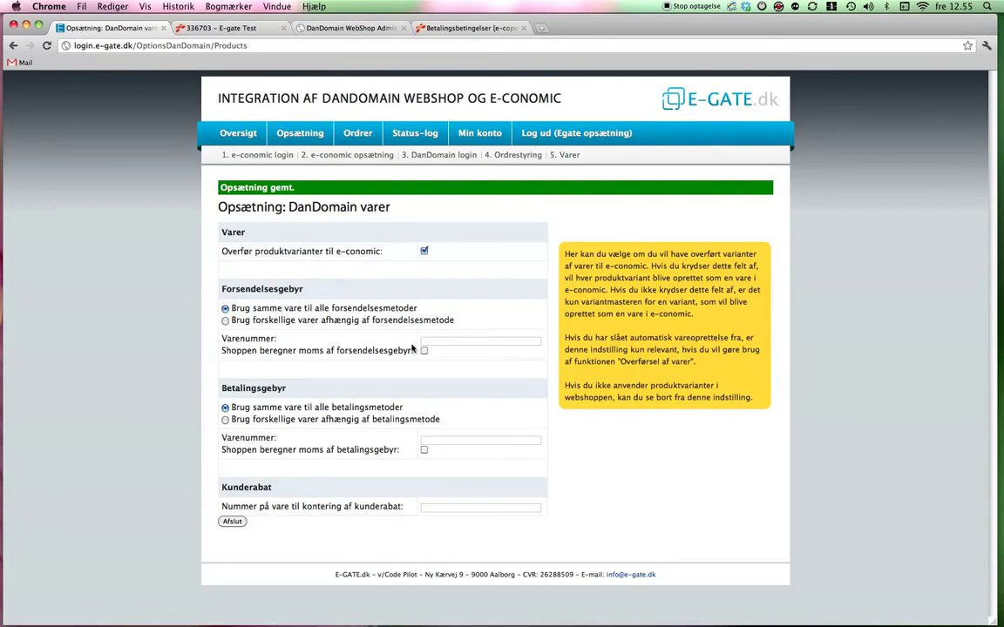
left_click(453, 341)
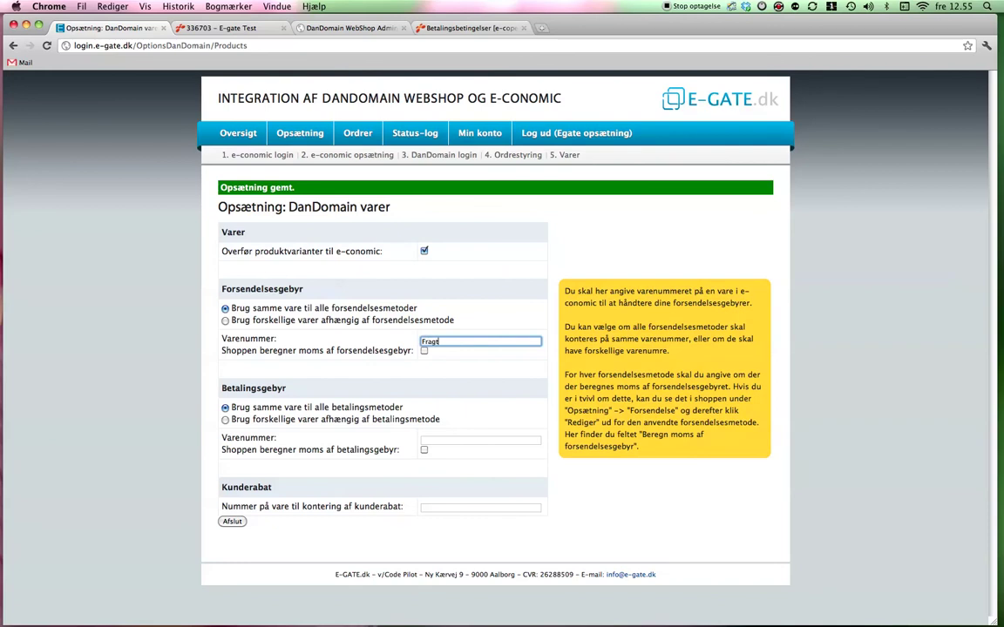
left_click(423, 353)
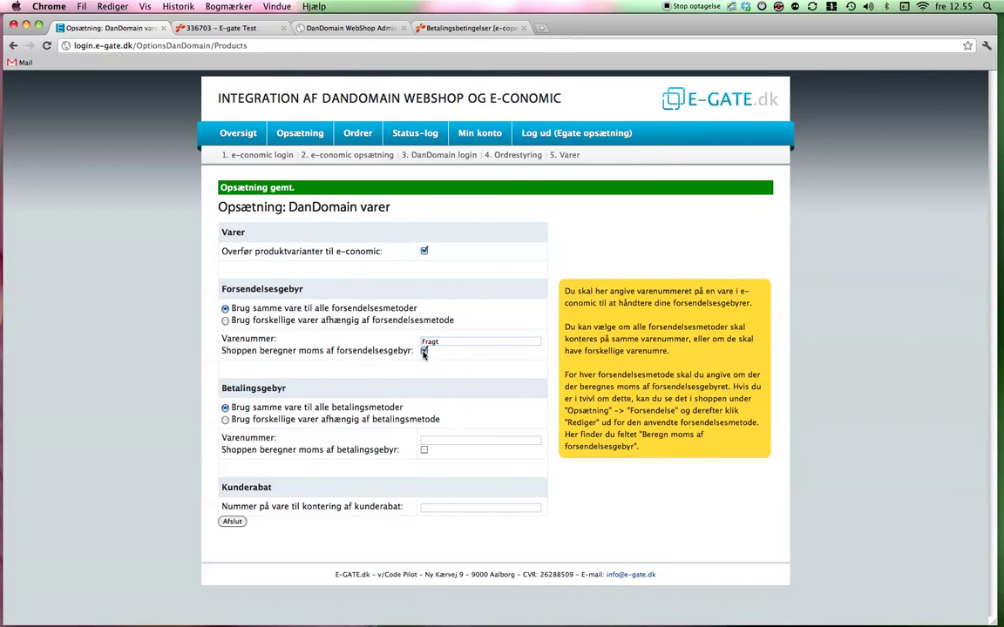
left_click(226, 321)
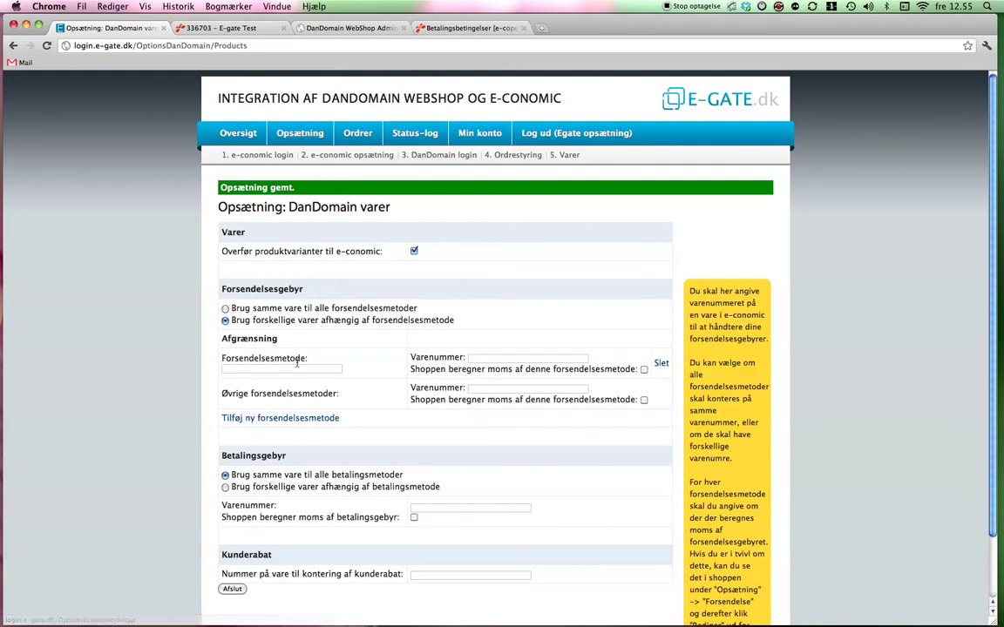
In the DanDomain webshop admin, add a shipping method named "Brav u/moms" without VAT calculation and save it
left_click(306, 29)
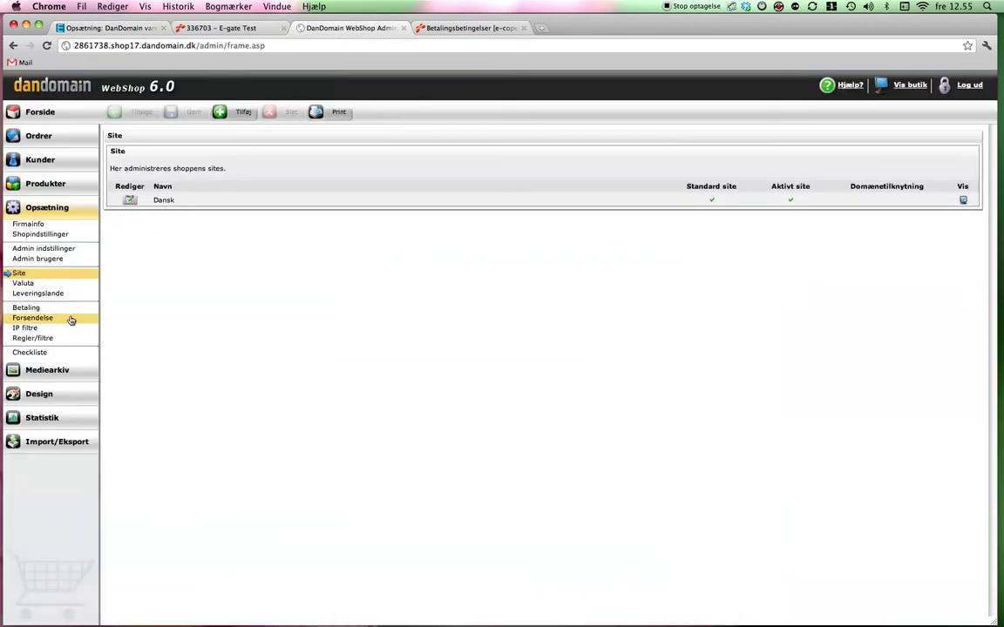
left_click(61, 322)
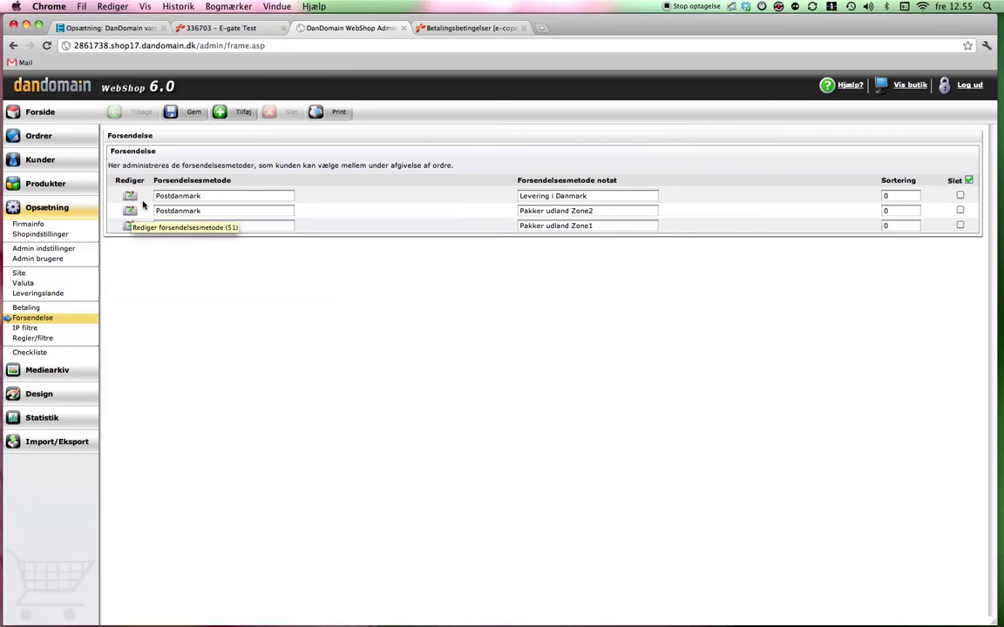
left_click(222, 112)
left_click(308, 176)
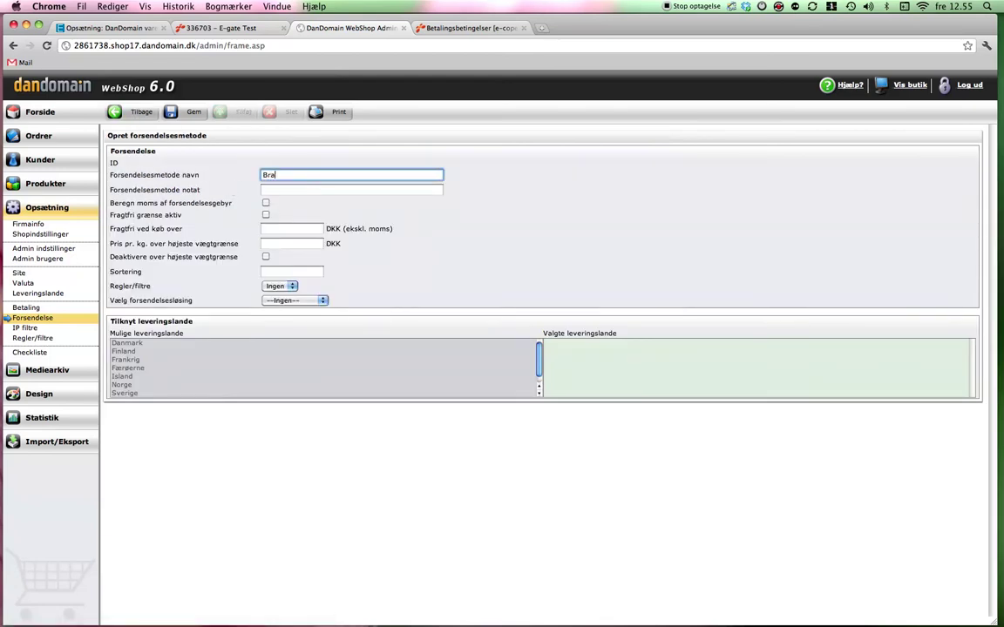
type("Brav u/moms")
left_click(180, 112)
Correct the new shipping method's name to "Brev u/moms" and save it
left_click(297, 174)
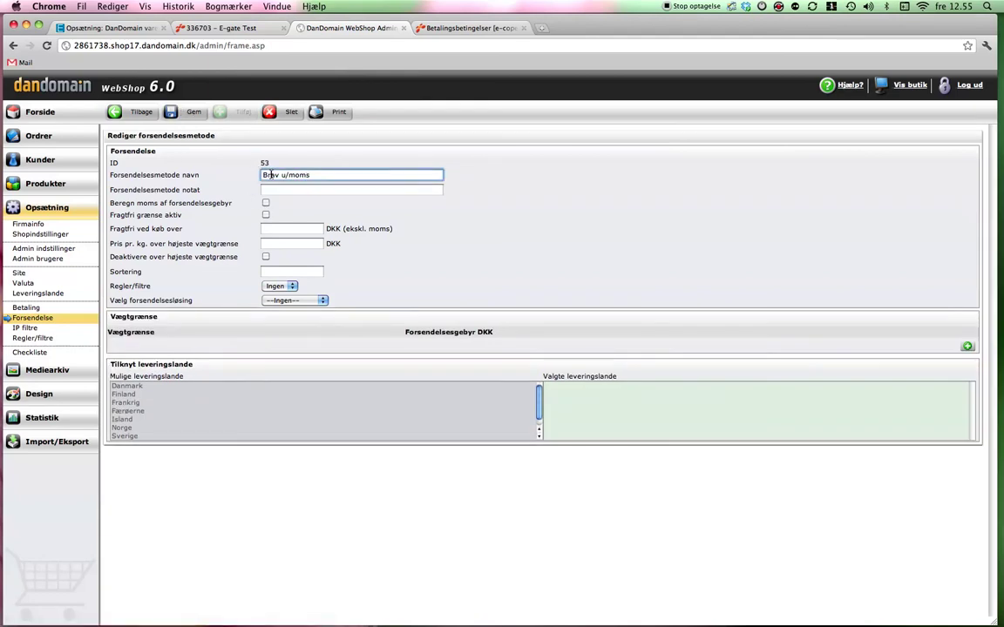
key("BackSpace")
type("e")
left_click(193, 117)
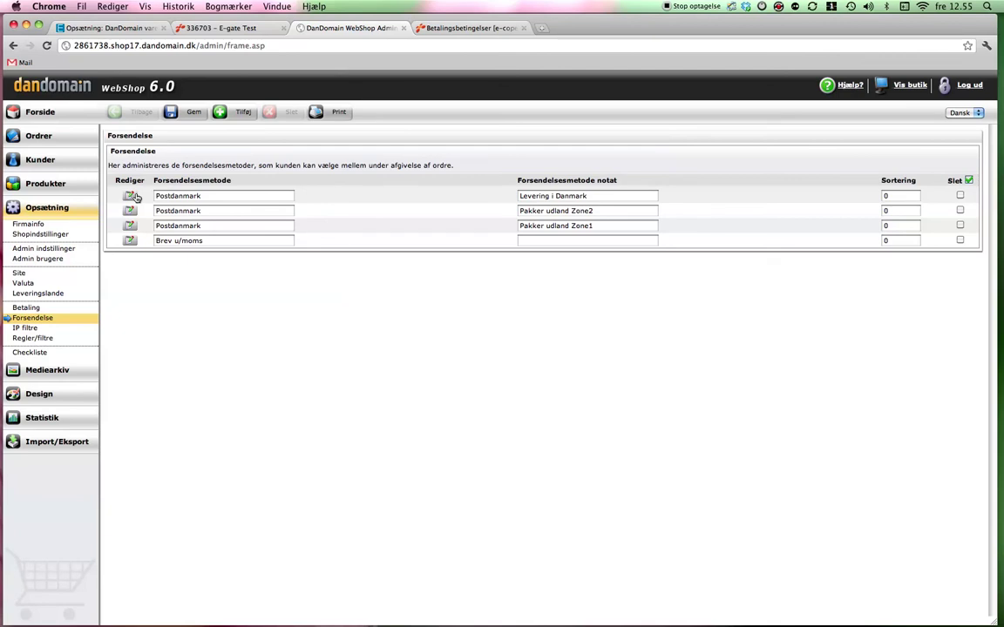
Copy the name "Brev u/moms" from the webshop's shipping list into the shipping method field in E-gate
left_click(129, 29)
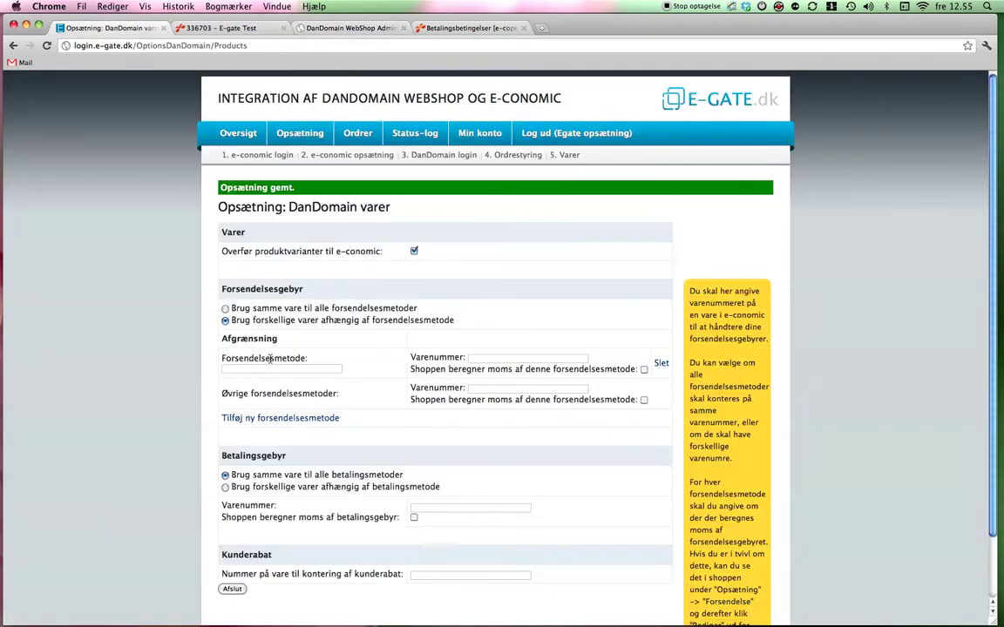
left_click(305, 28)
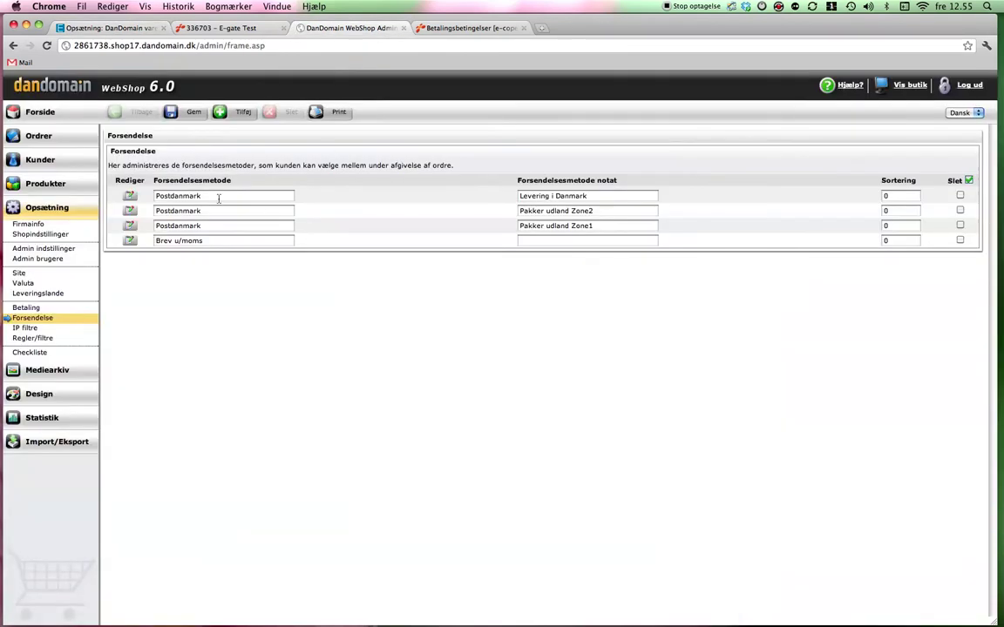
left_click(222, 243)
key("super+c")
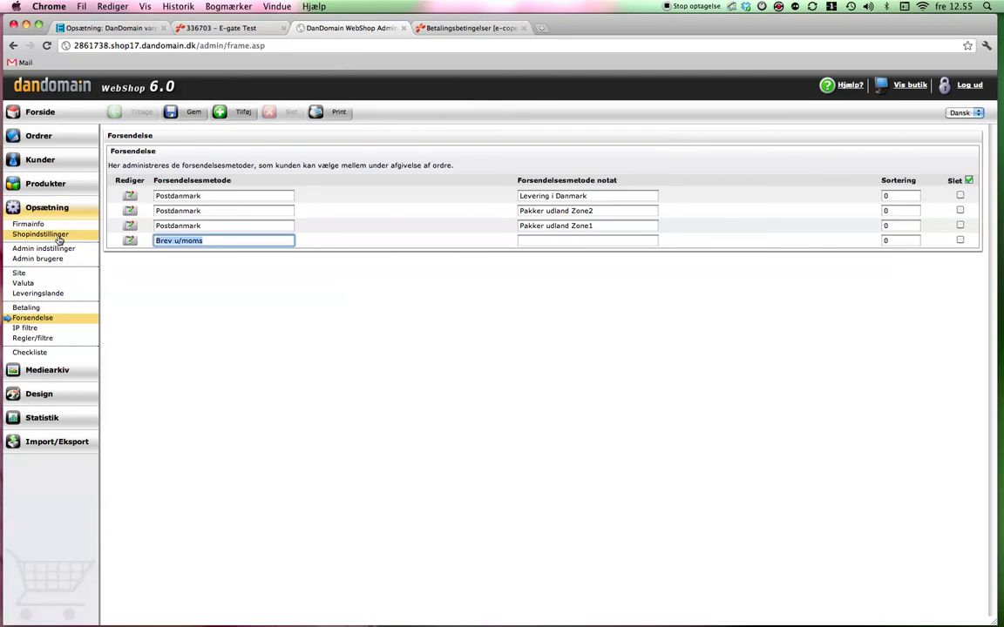
left_click(132, 31)
left_click(283, 369)
key("super+v")
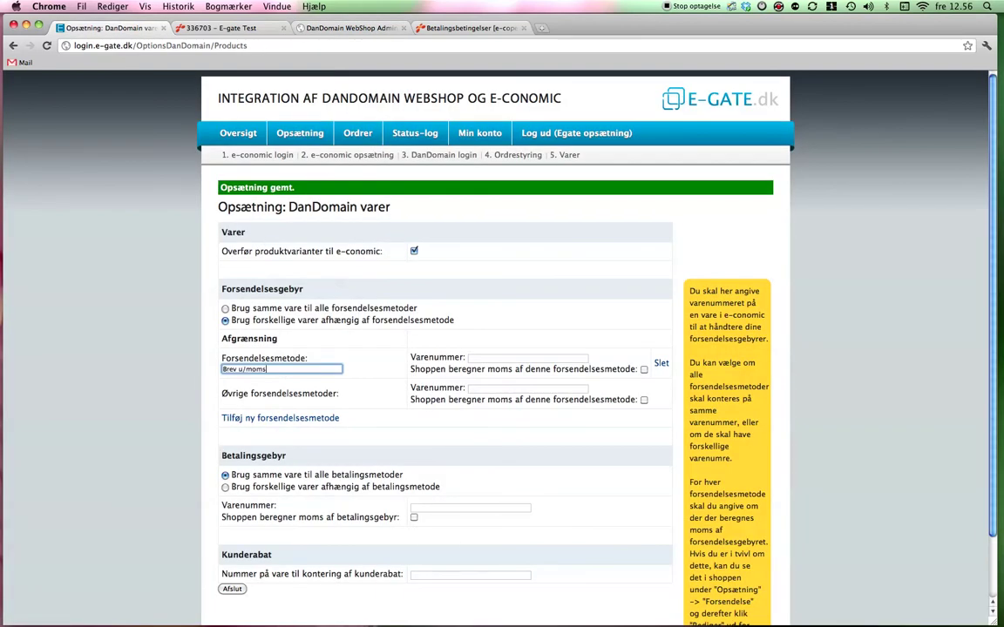
Assign item "Fragtu" to "Brev u/moms" and item "Fragt" with shop-calculated VAT to the other shipping methods
left_click(507, 358)
type("Fragtu")
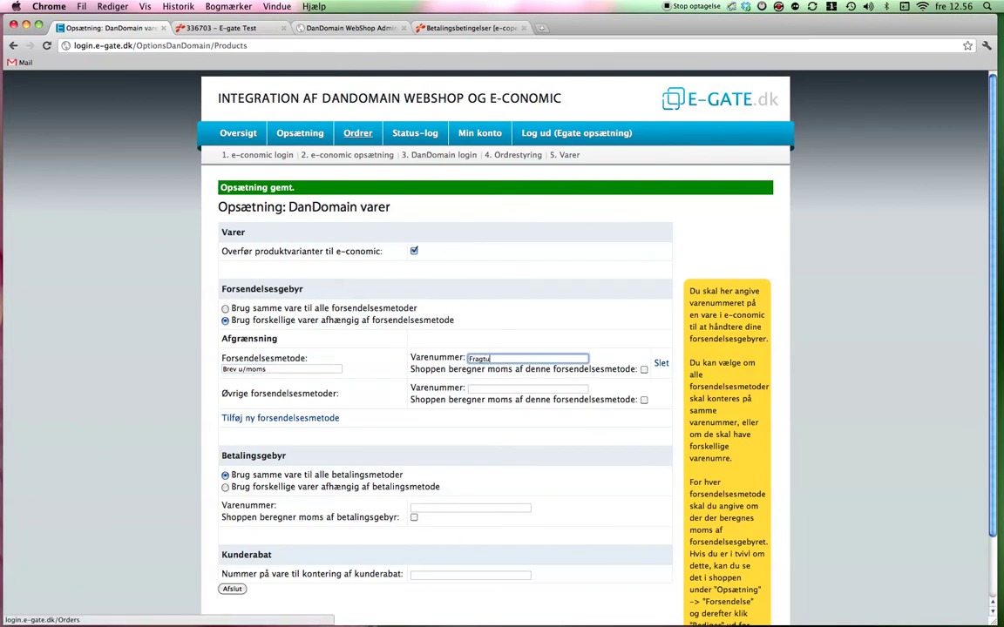
left_click(483, 389)
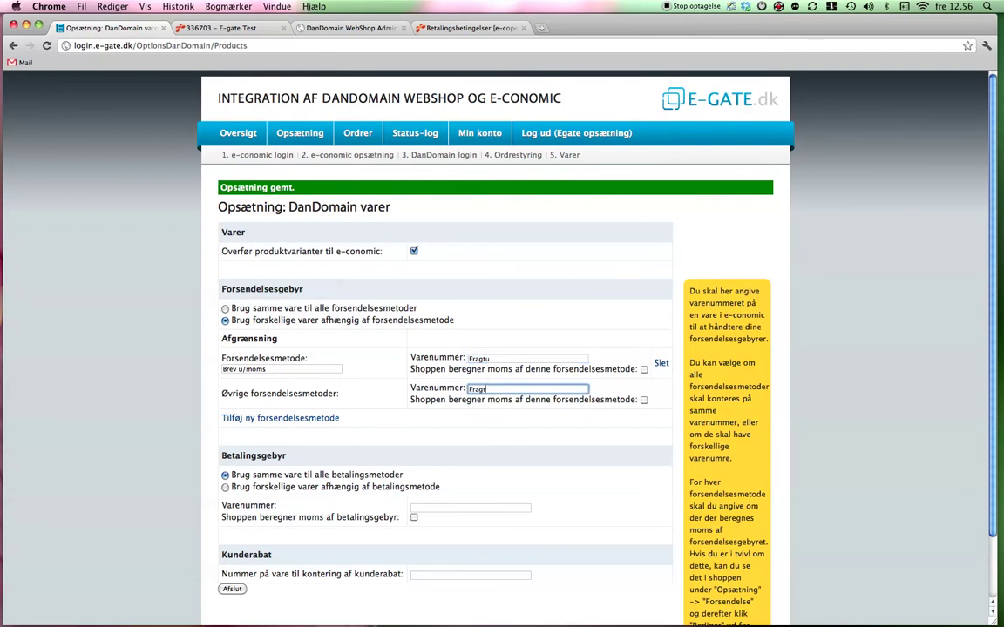
left_click(644, 400)
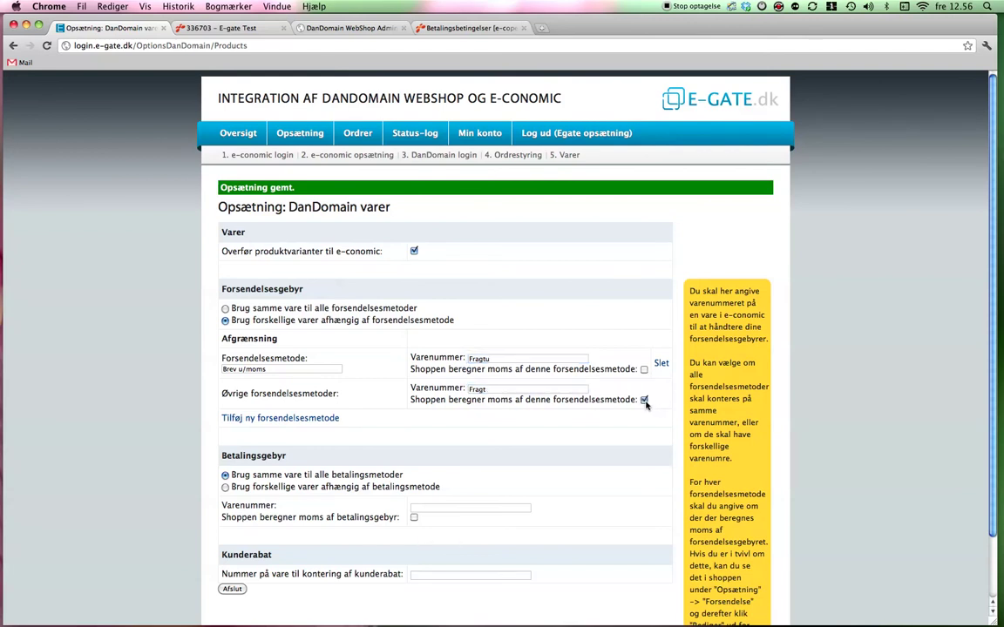
Set the payment fee's item number to "Gebyr" and the customer discount's item number to "Rabat"
scroll(994, 344, "down", 3)
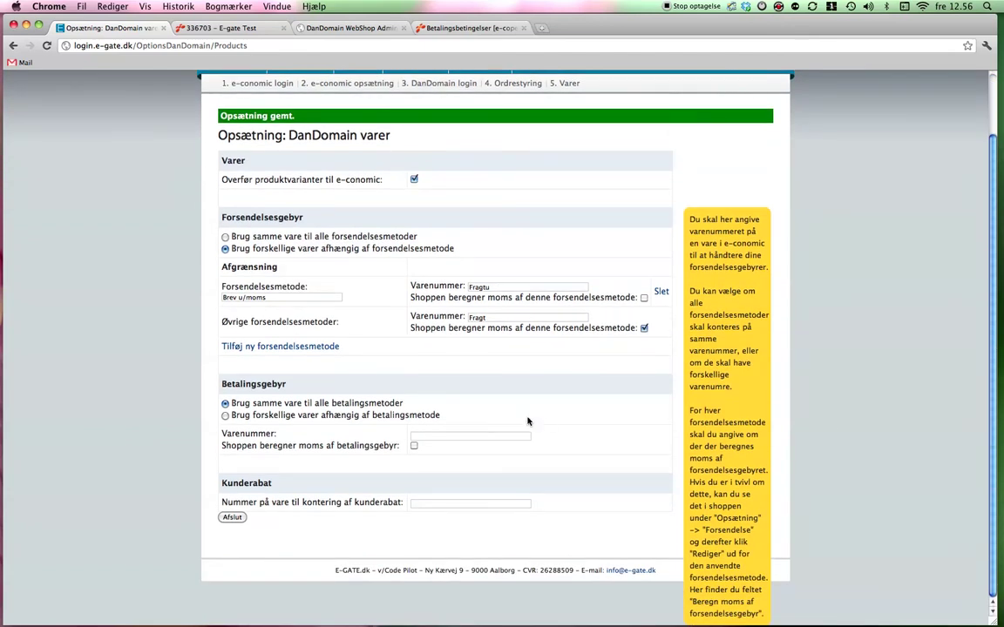
left_click(430, 436)
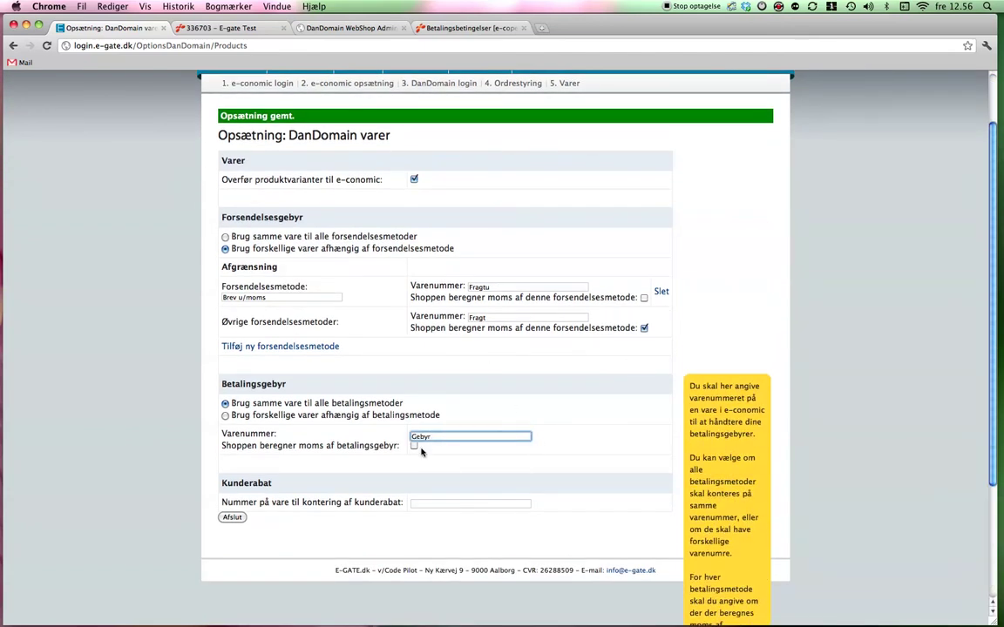
key("Tab")
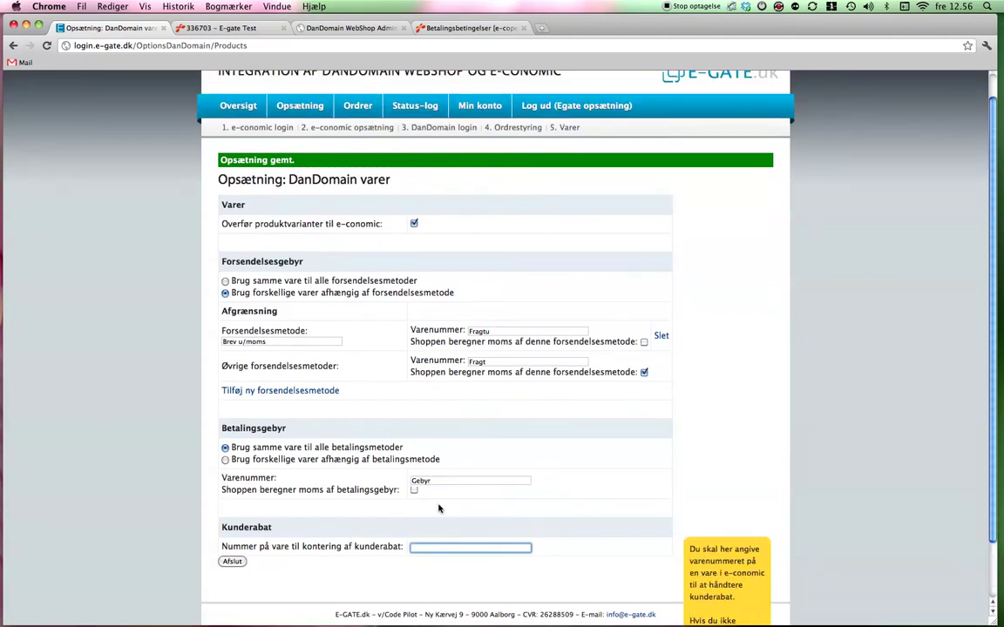
type("Rabat")
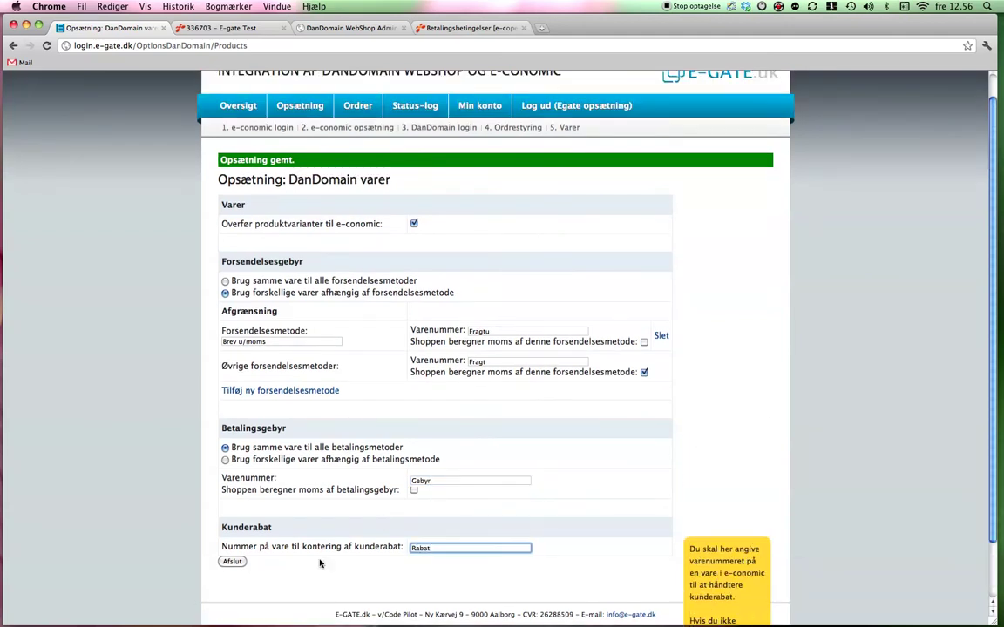